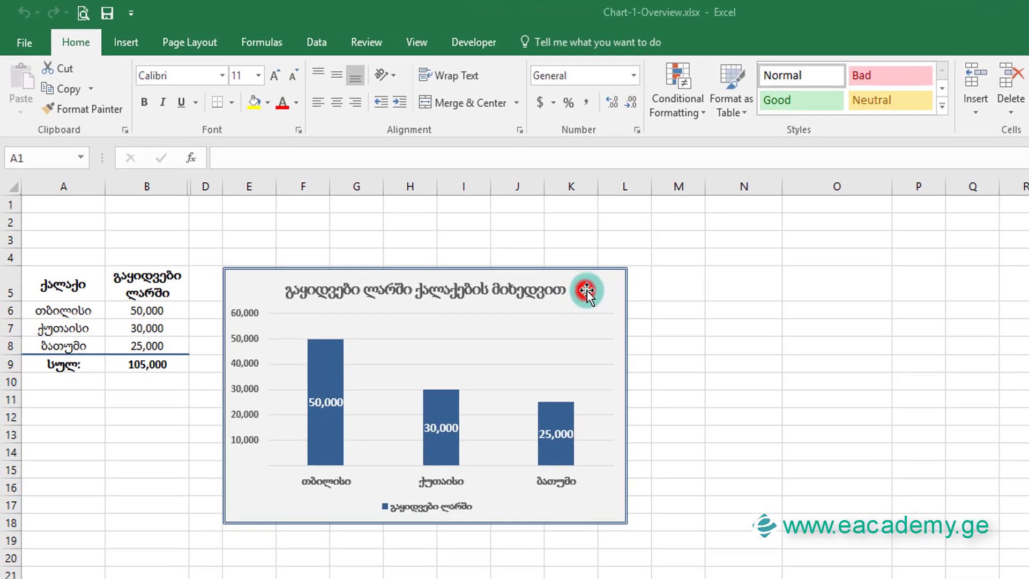
Insert a clustered column chart of the city sales in A5:B8.
click(426, 273)
drag(622, 238, 619, 237)
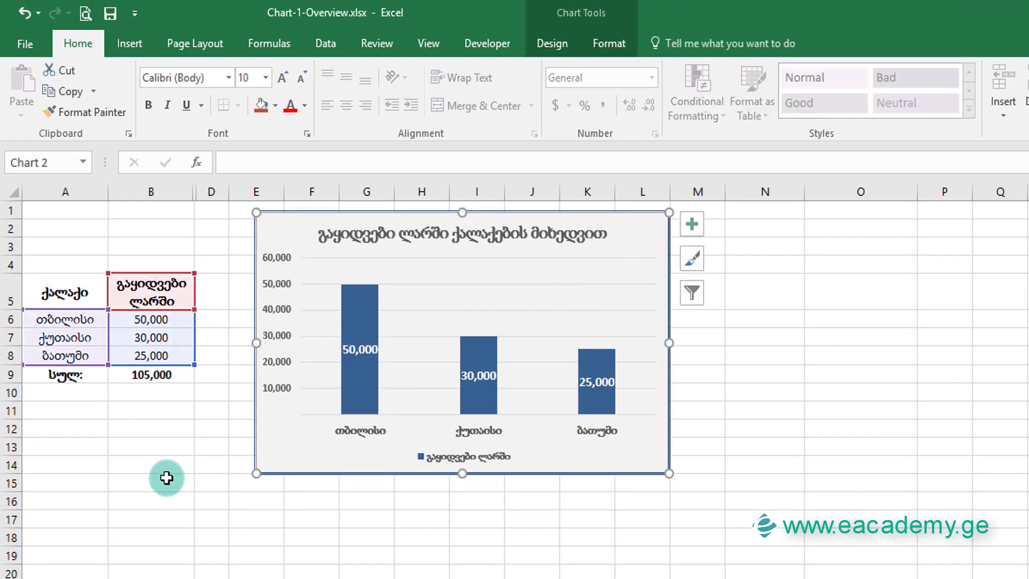
click(165, 477)
drag(48, 277, 151, 356)
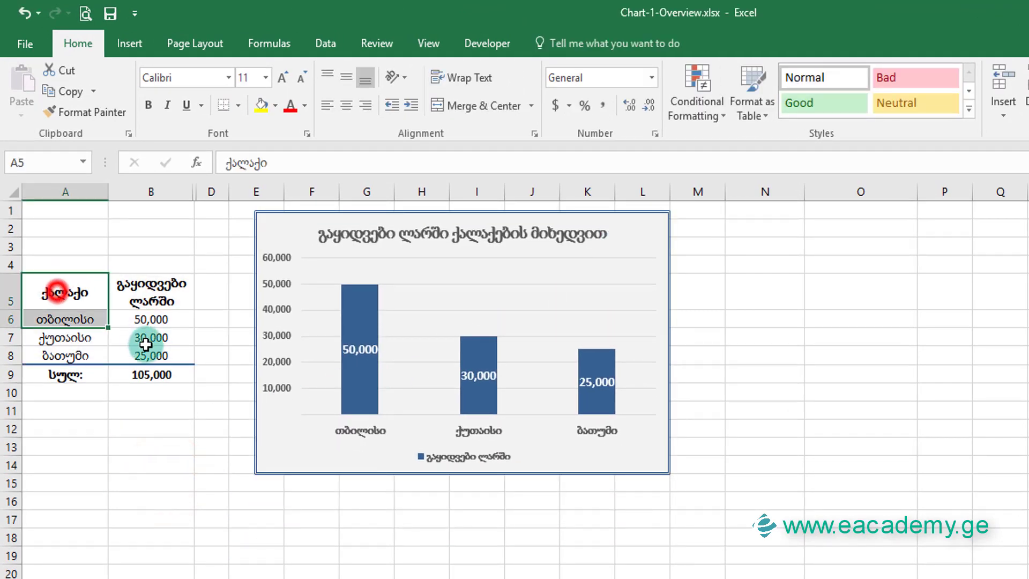
click(134, 42)
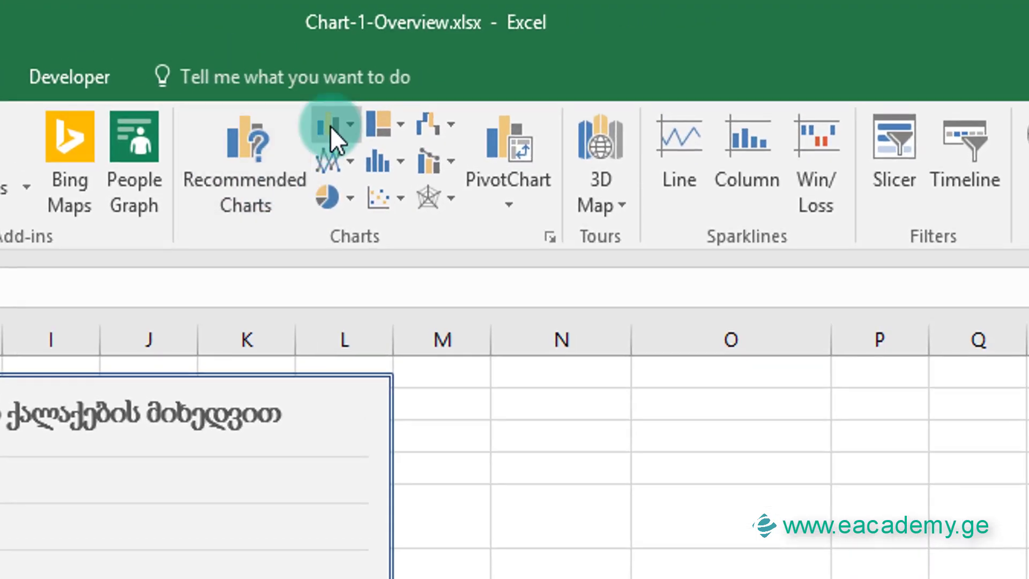
click(330, 126)
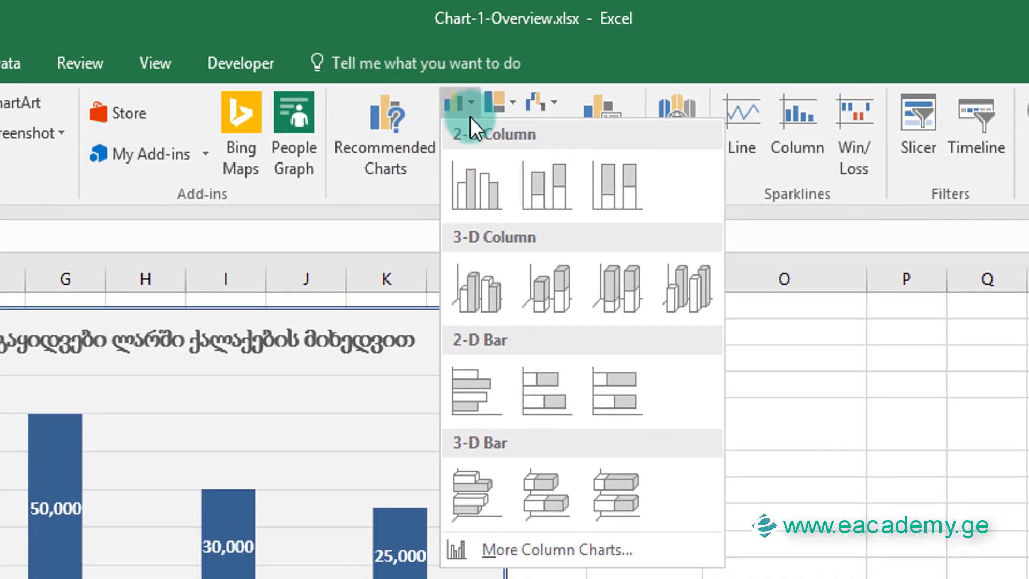
click(470, 188)
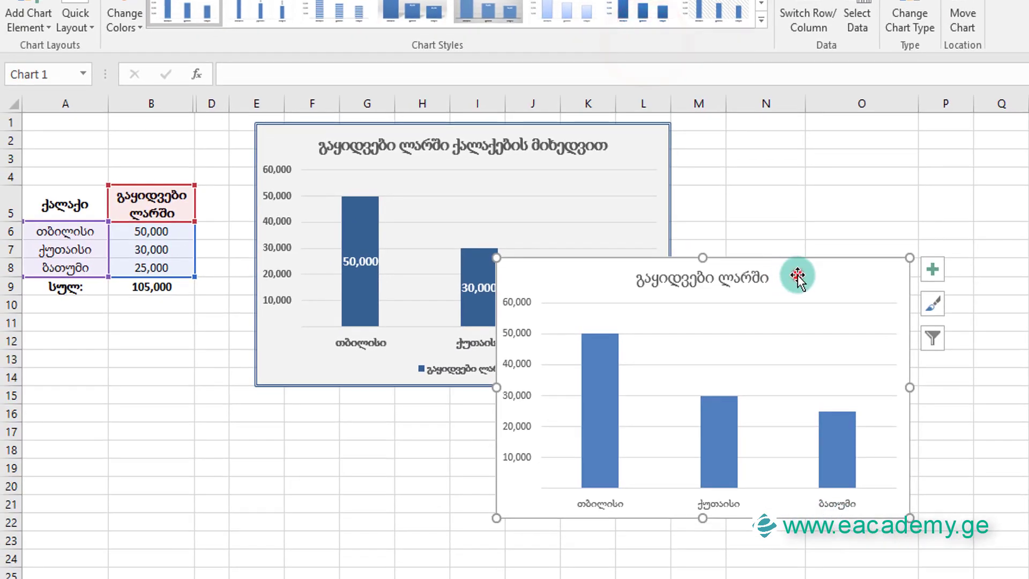
Move the new column chart beside the original chart, to its right.
mouse_move(793, 275)
mouse_down()
mouse_move(1021, 155)
mouse_move(1002, 133)
mouse_up()
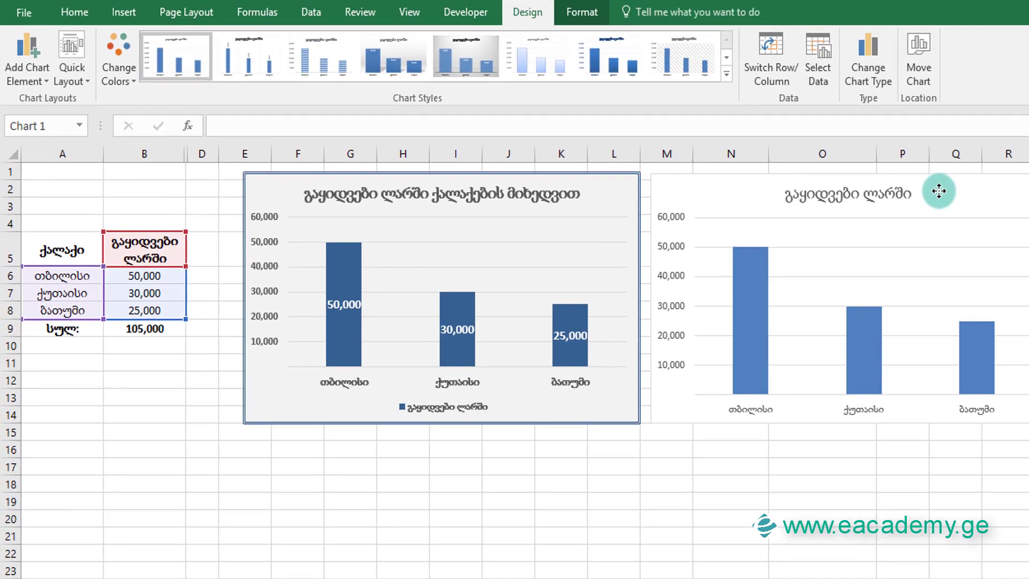
drag(953, 183, 949, 185)
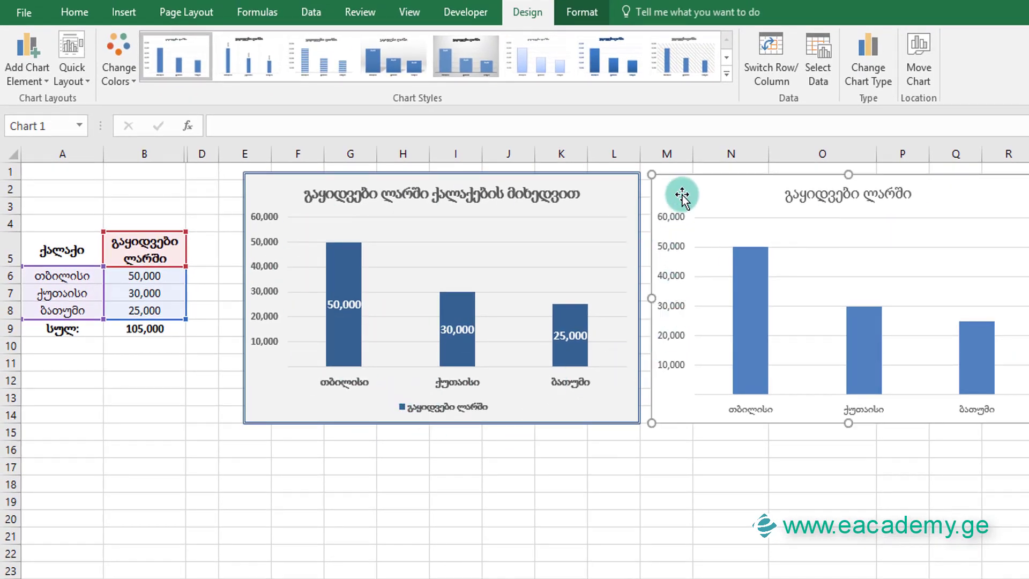
click(673, 316)
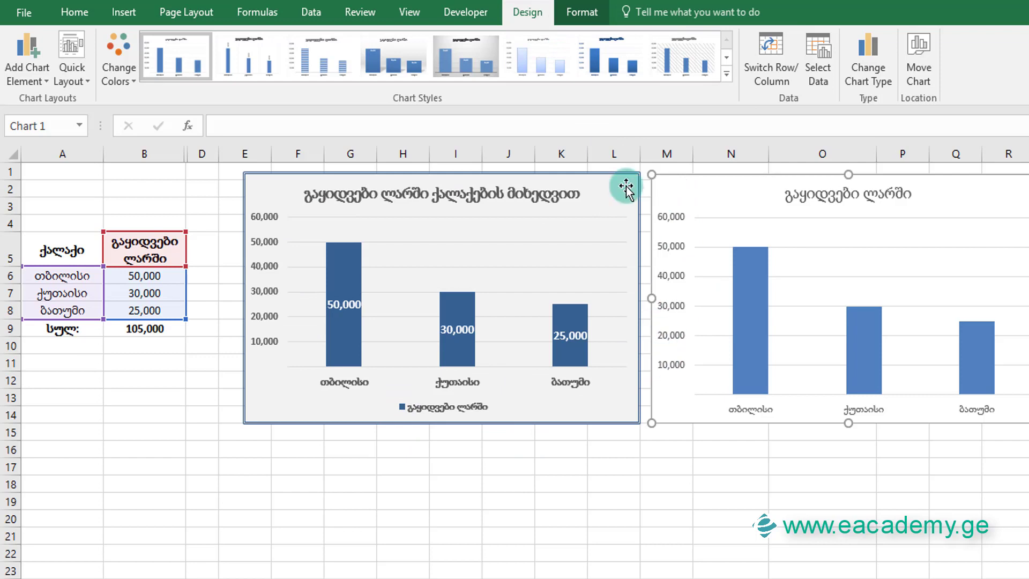
Replace the new chart's title with the original's 'გაყიდვები ლარში ქალაქების მიხედვით'.
click(578, 12)
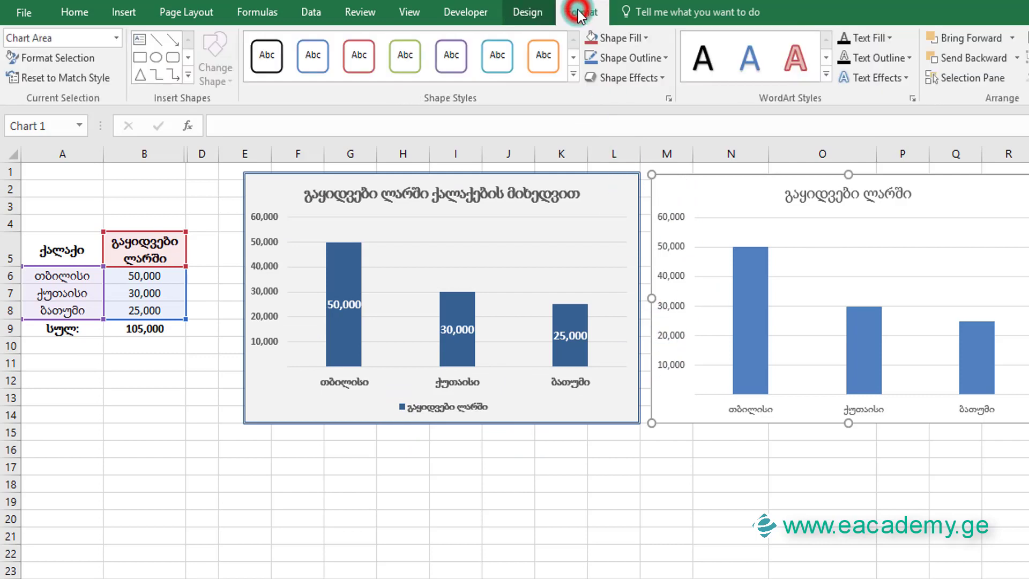
click(813, 193)
triple_click(835, 192)
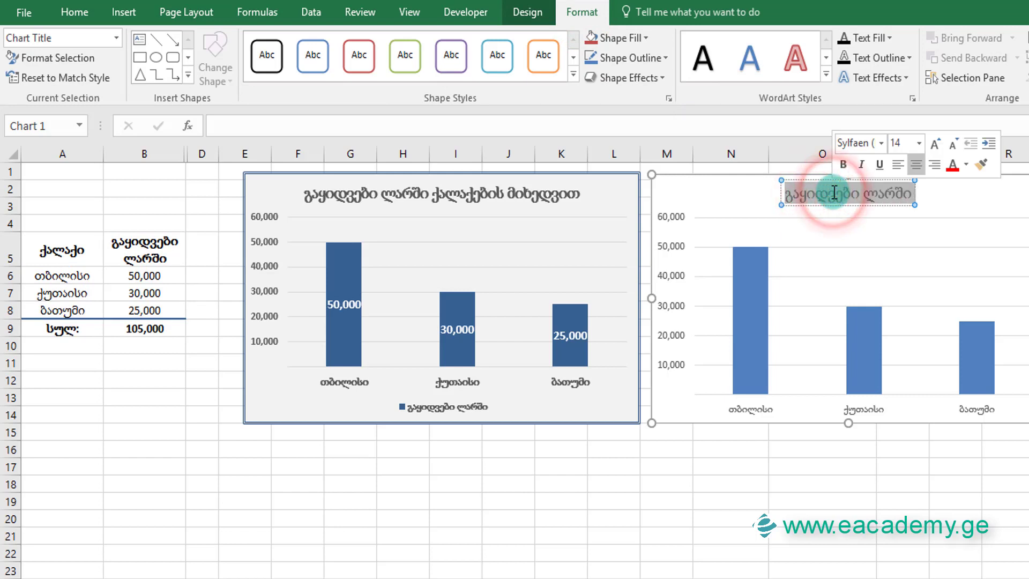
click(471, 194)
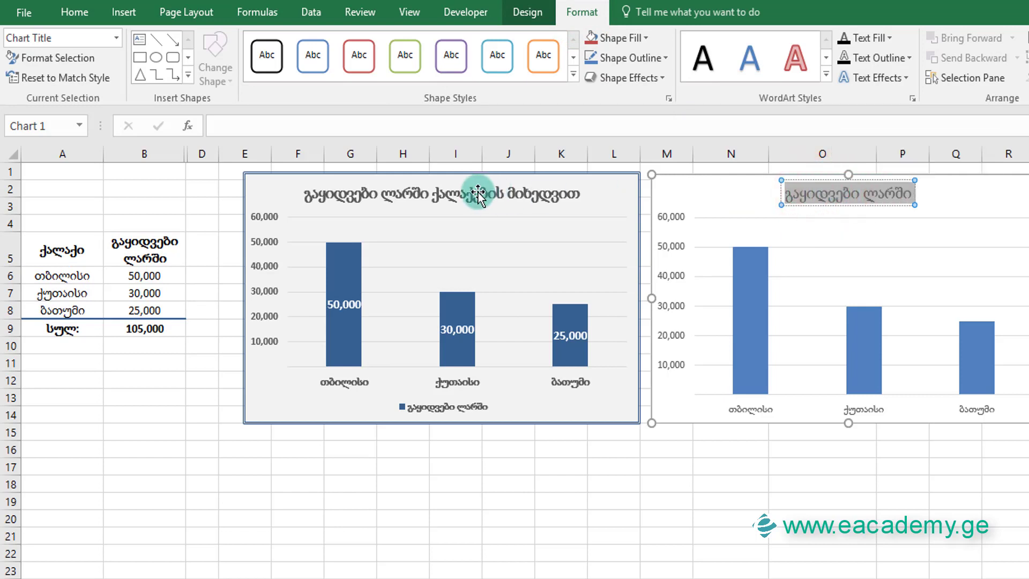
triple_click(445, 197)
key(ctrl+c)
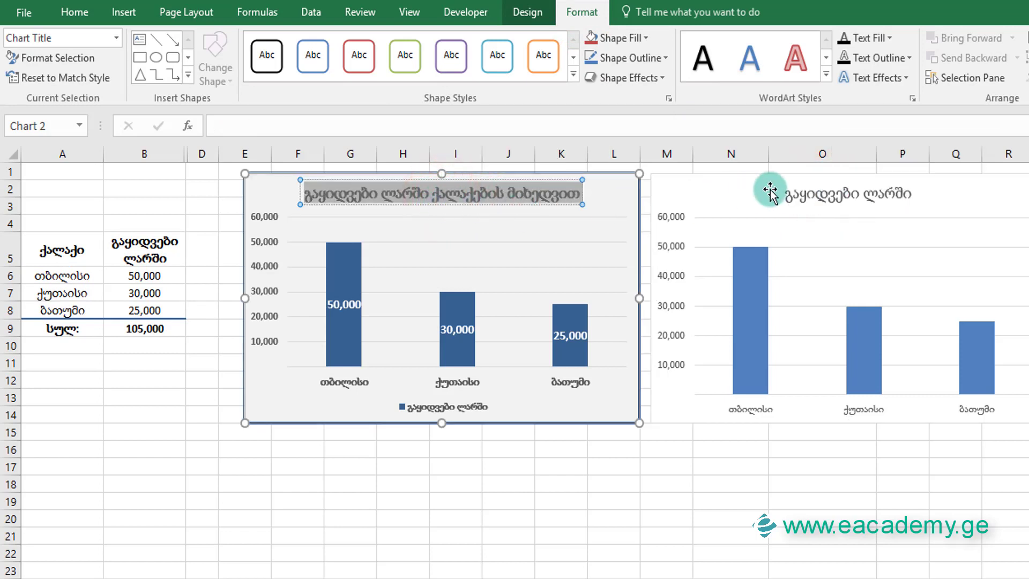
click(786, 188)
triple_click(793, 190)
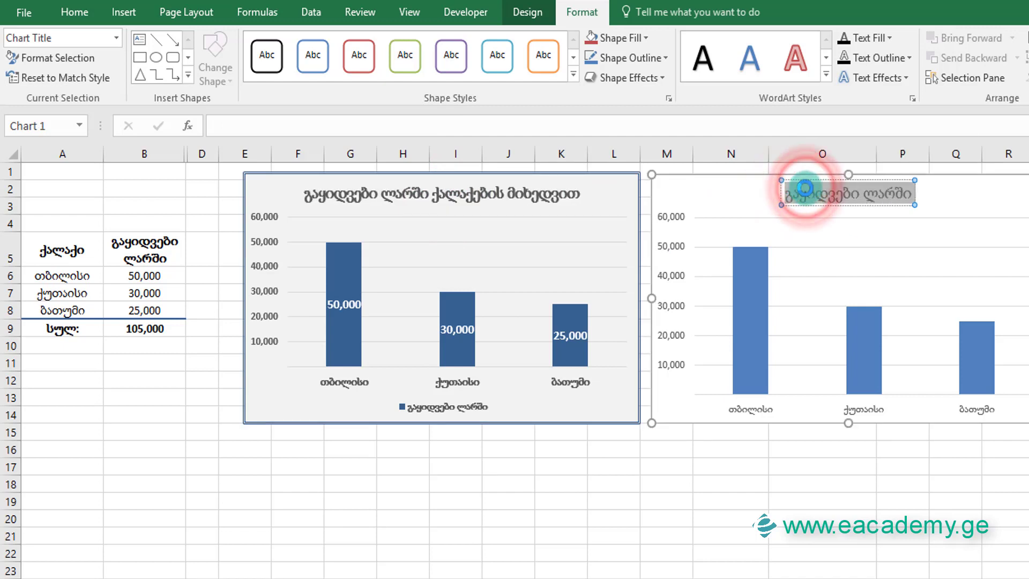
key(ctrl+v)
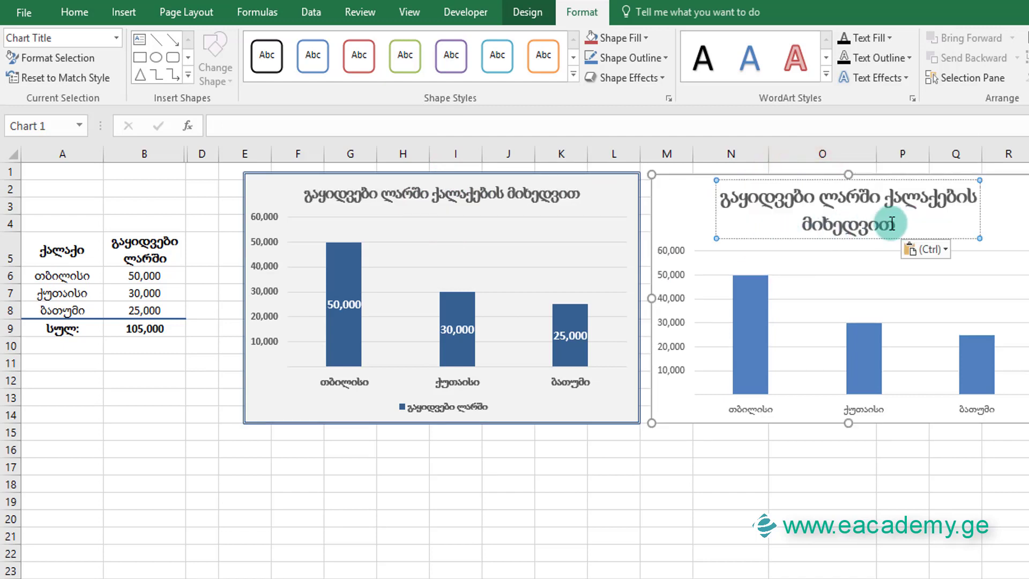
Shrink the new title's font size two steps to 14 pt.
click(871, 224)
triple_click(871, 224)
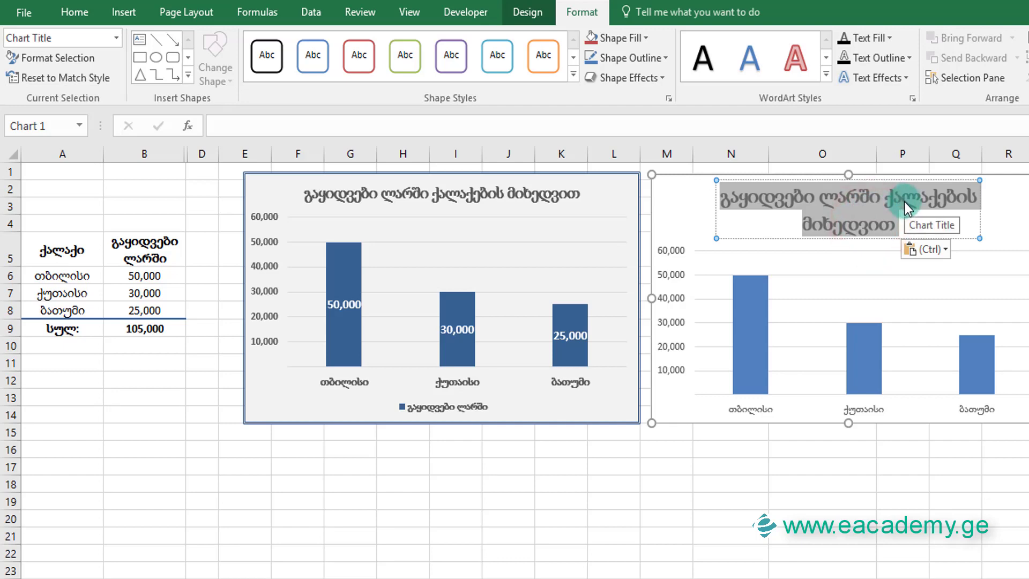
click(75, 11)
click(384, 60)
click(384, 60)
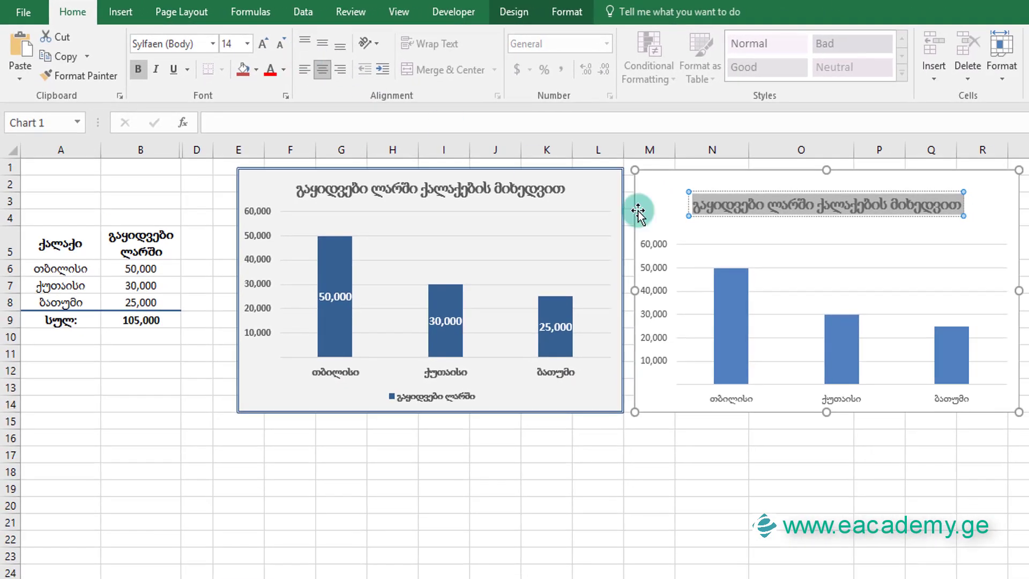
click(637, 210)
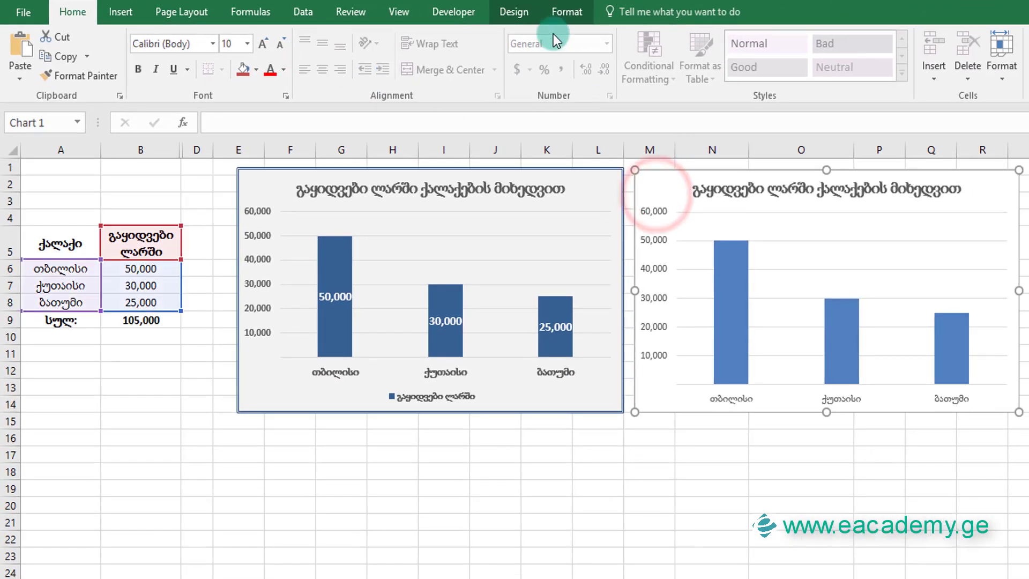
Add centred data labels to the new chart's columns.
click(537, 12)
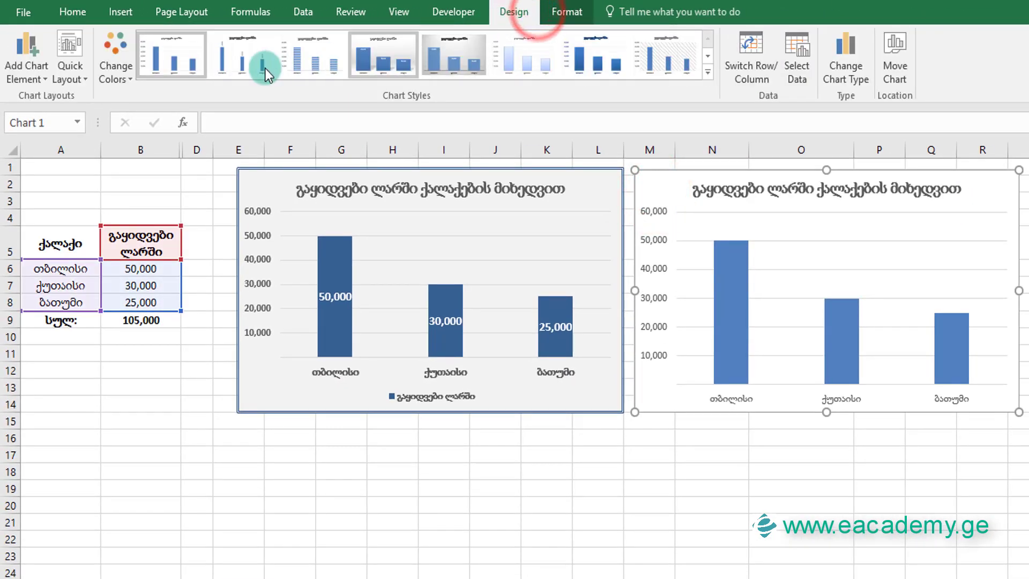
click(41, 80)
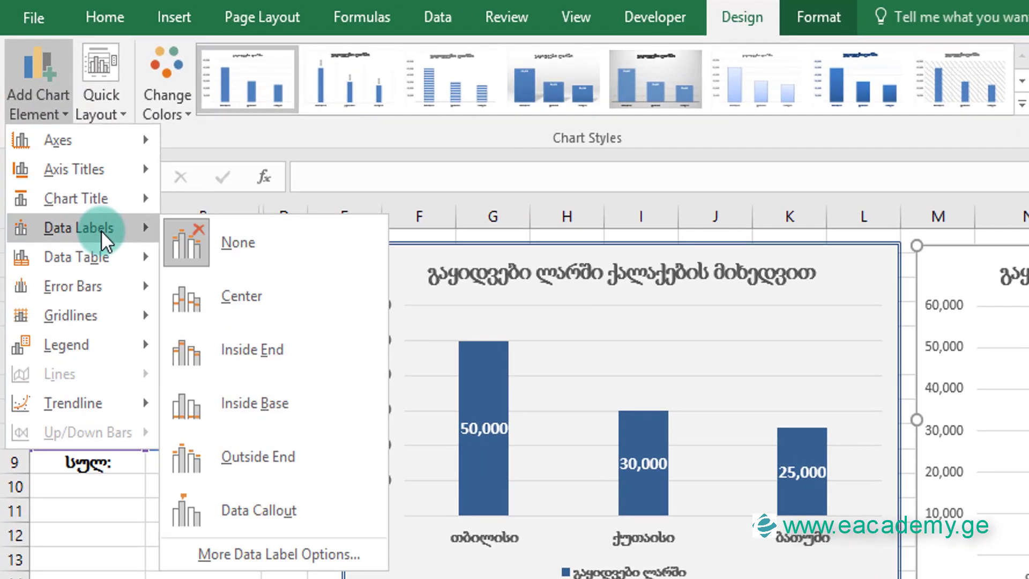
mouse_move(87, 253)
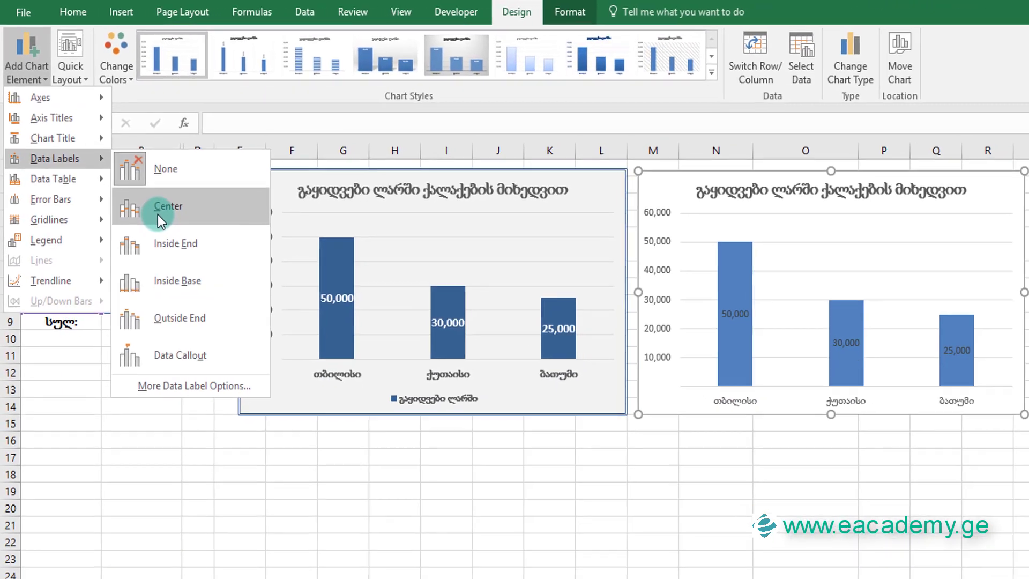
click(158, 209)
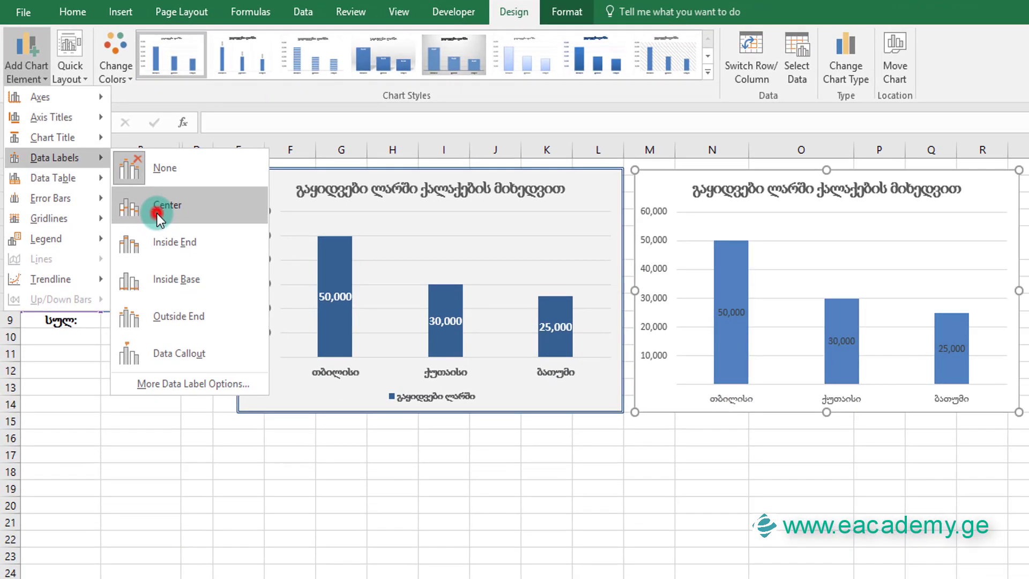
Make the data labels' text white, then view the workbook's File Info page.
click(583, 12)
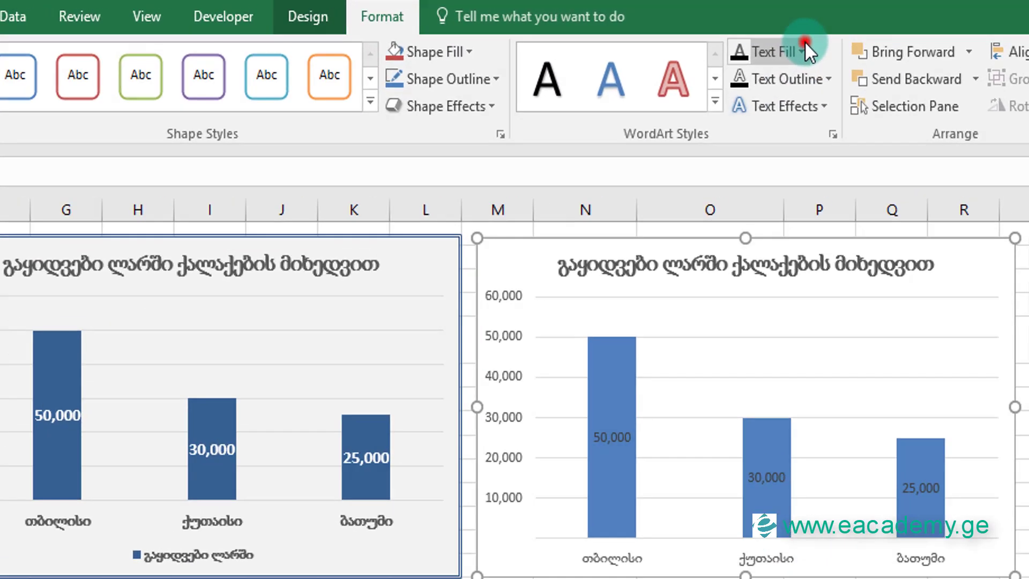
click(866, 37)
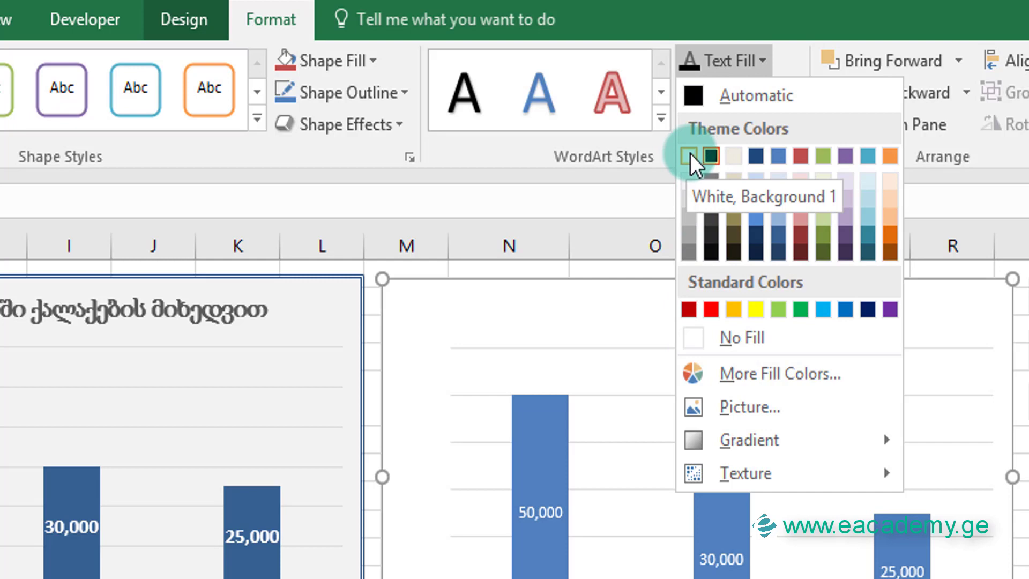
click(692, 158)
click(541, 510)
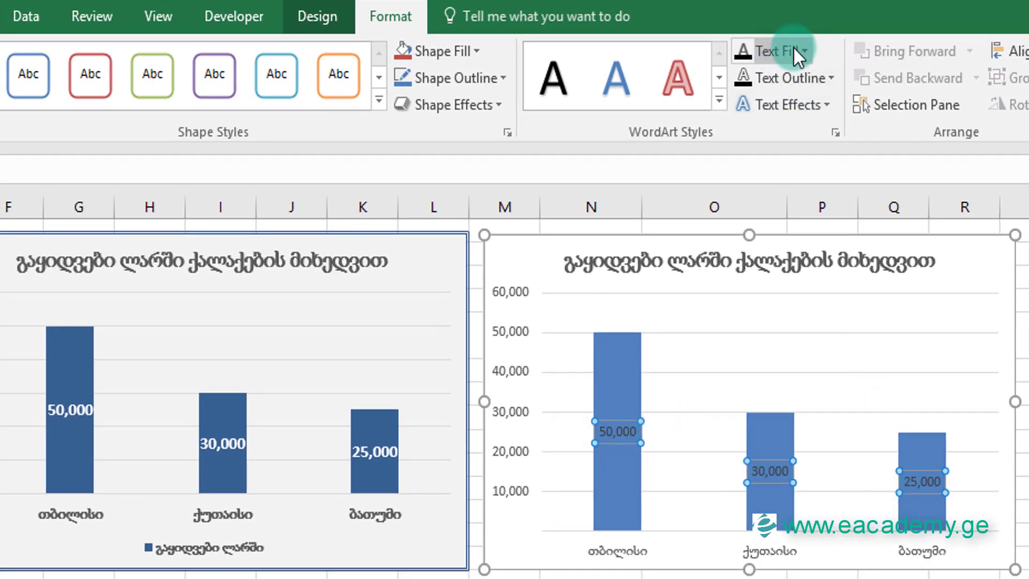
click(804, 51)
click(746, 131)
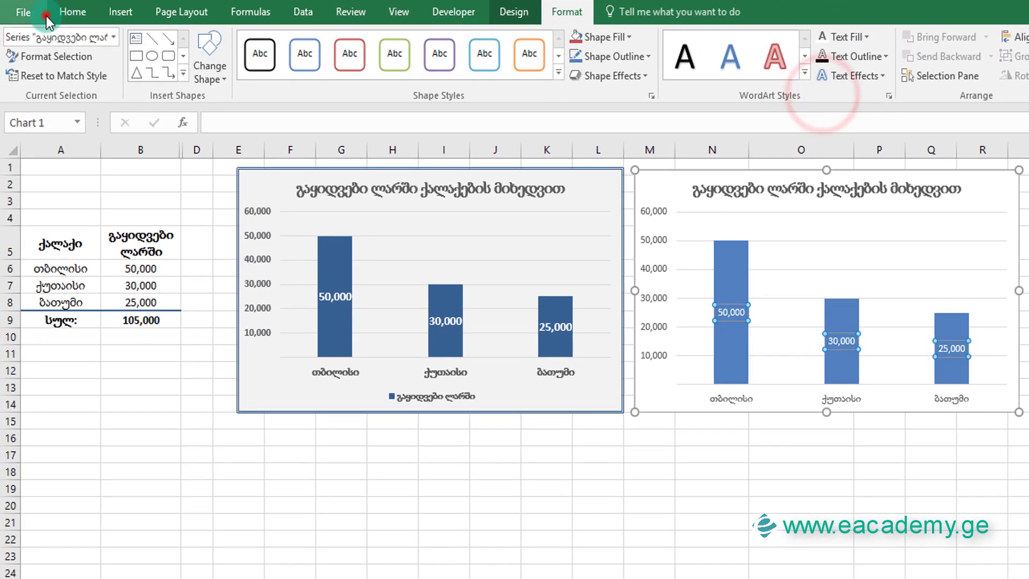
click(33, 7)
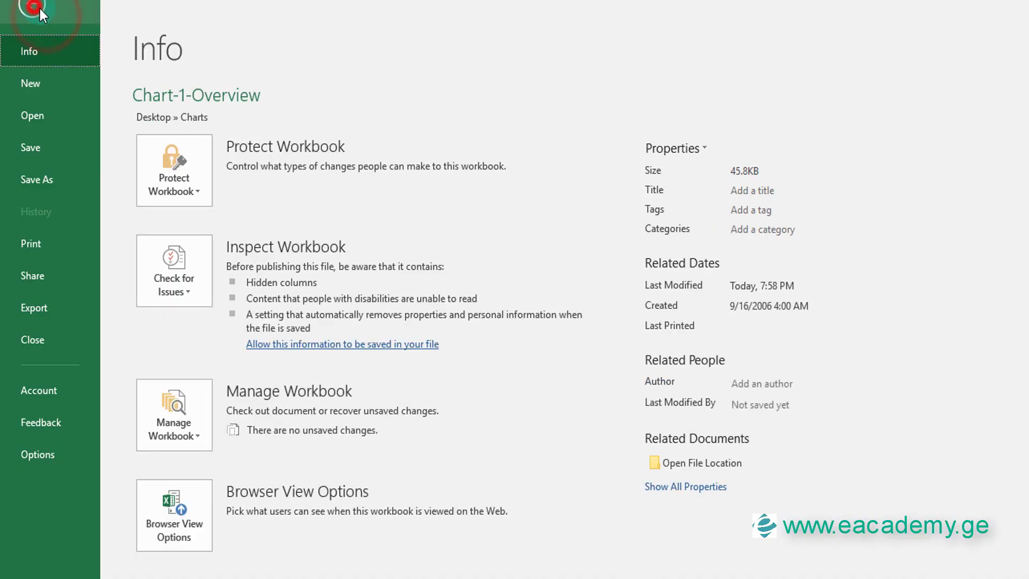
Back on the sheet, bold the right chart's data labels and enlarge them two font steps.
click(40, 8)
click(69, 11)
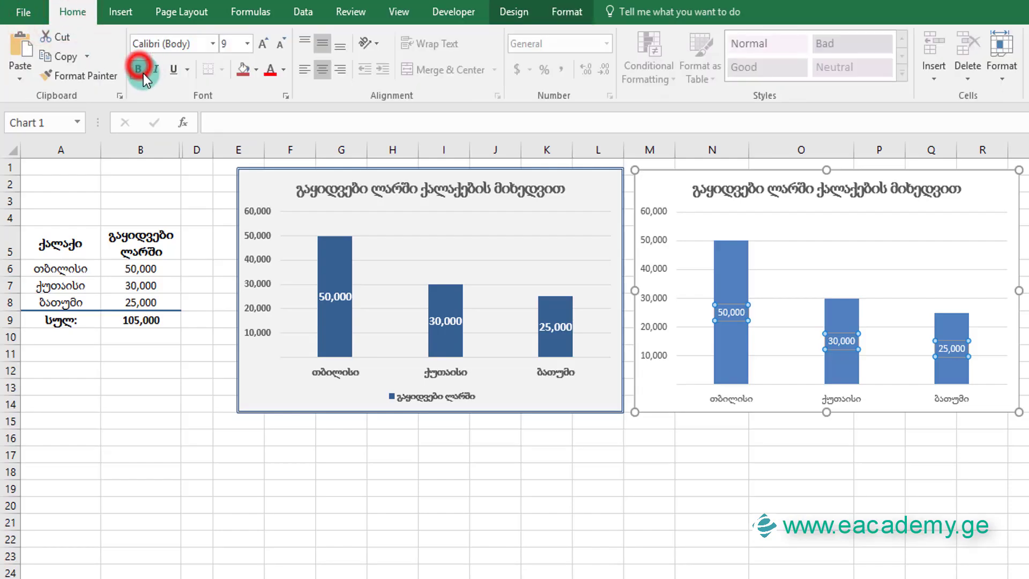
click(138, 69)
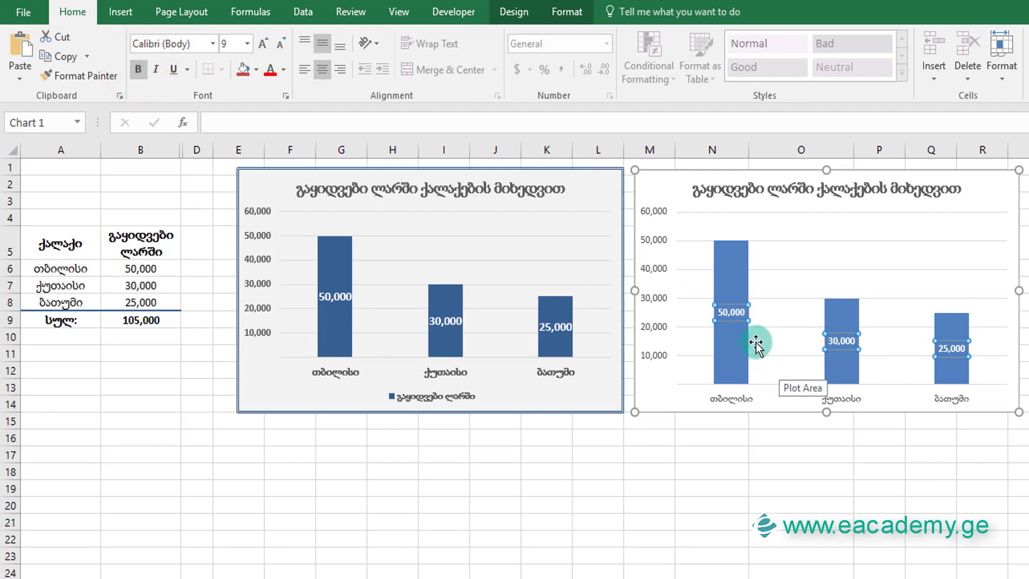
click(259, 48)
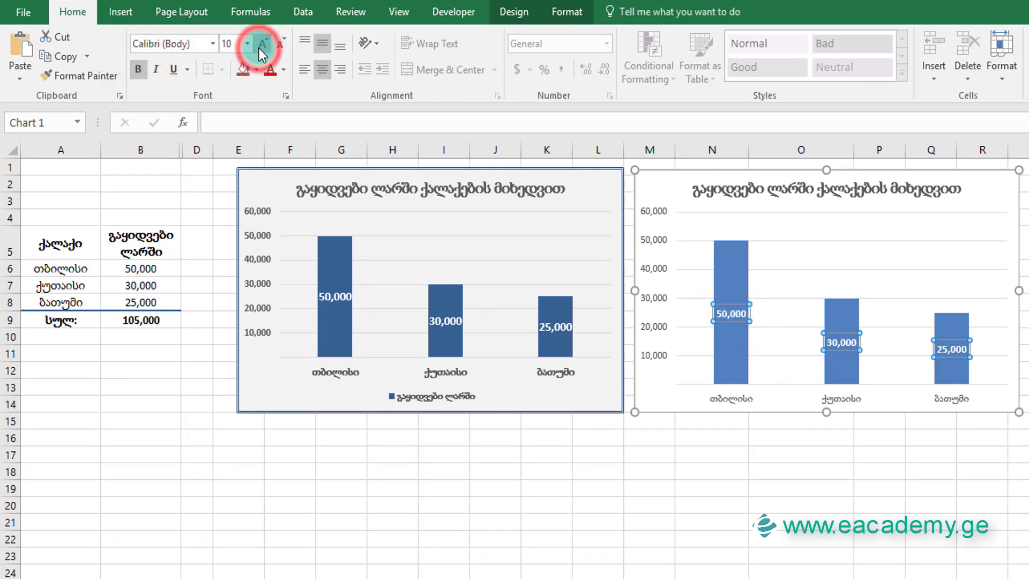
click(259, 48)
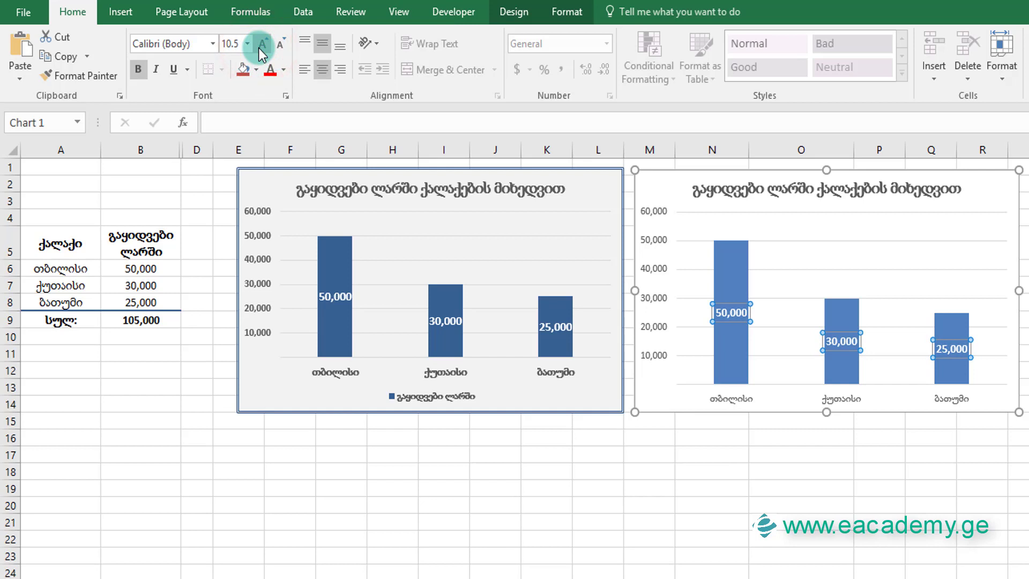
Bold the right chart's horizontal category and vertical value axis labels.
click(727, 400)
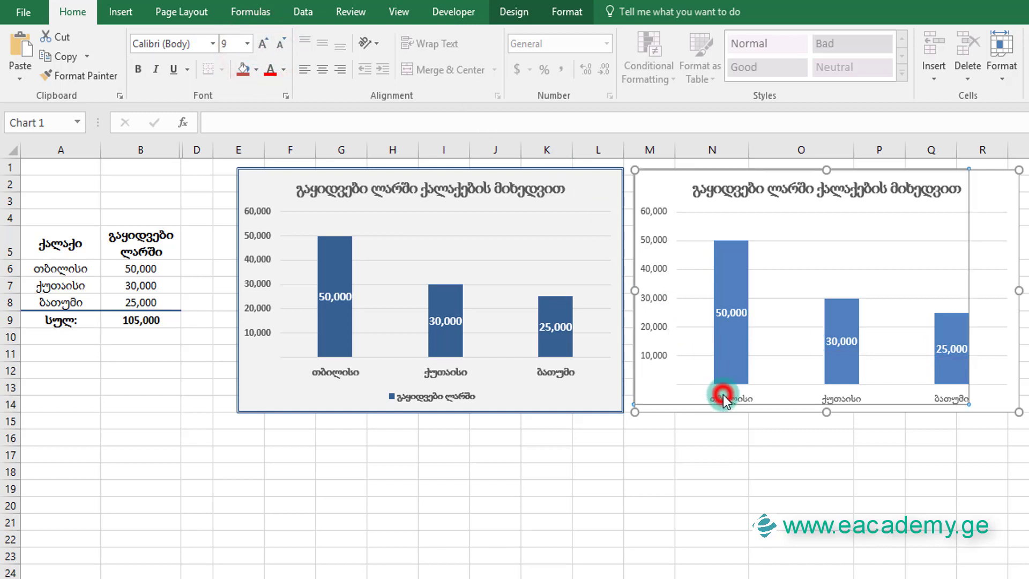
click(738, 368)
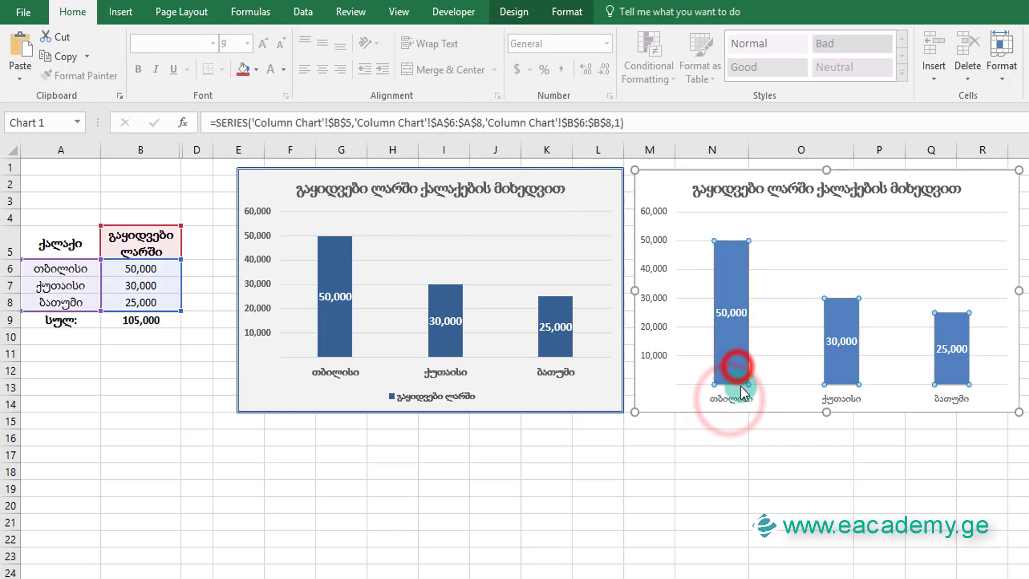
click(733, 399)
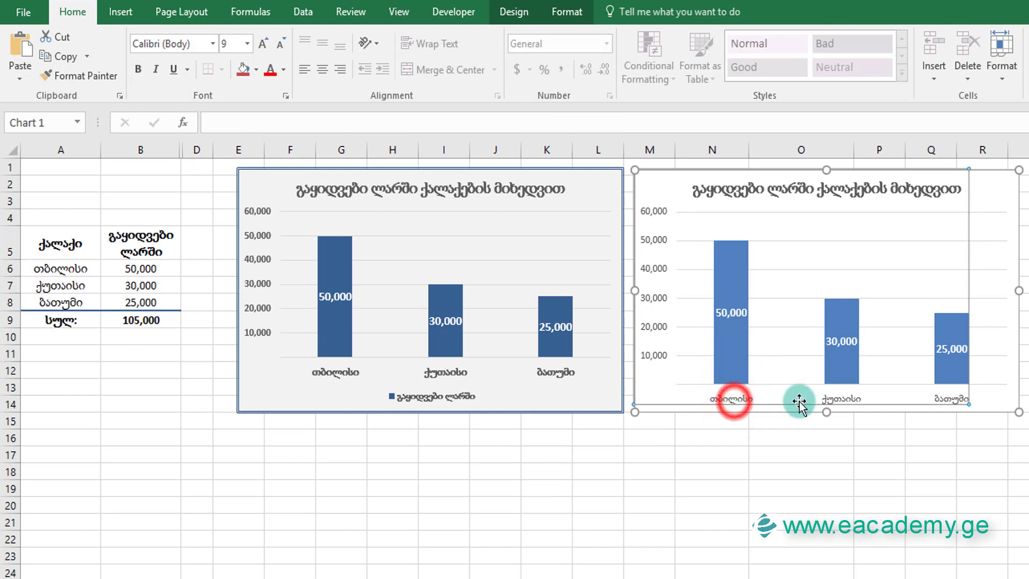
click(141, 70)
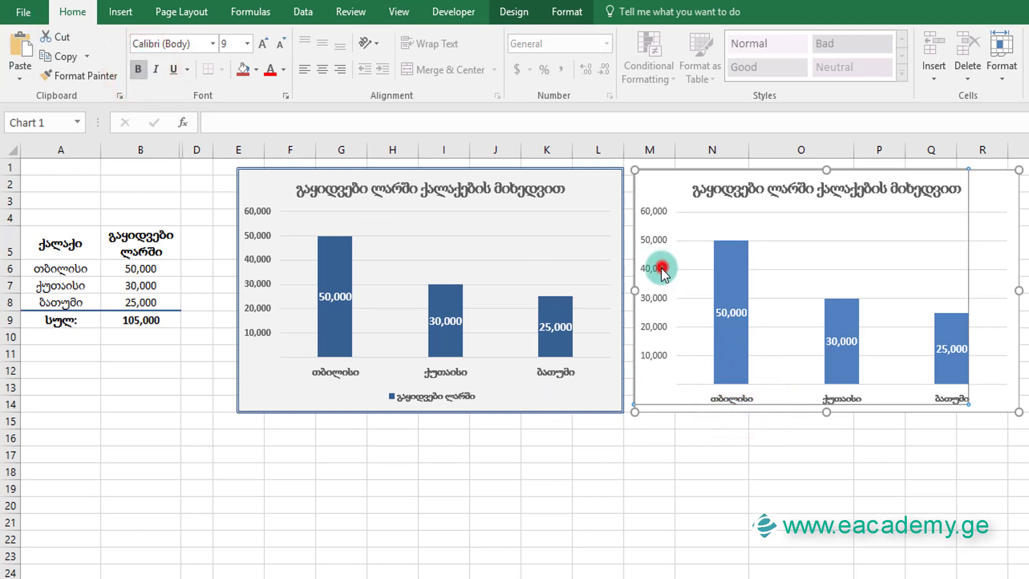
click(663, 268)
click(138, 70)
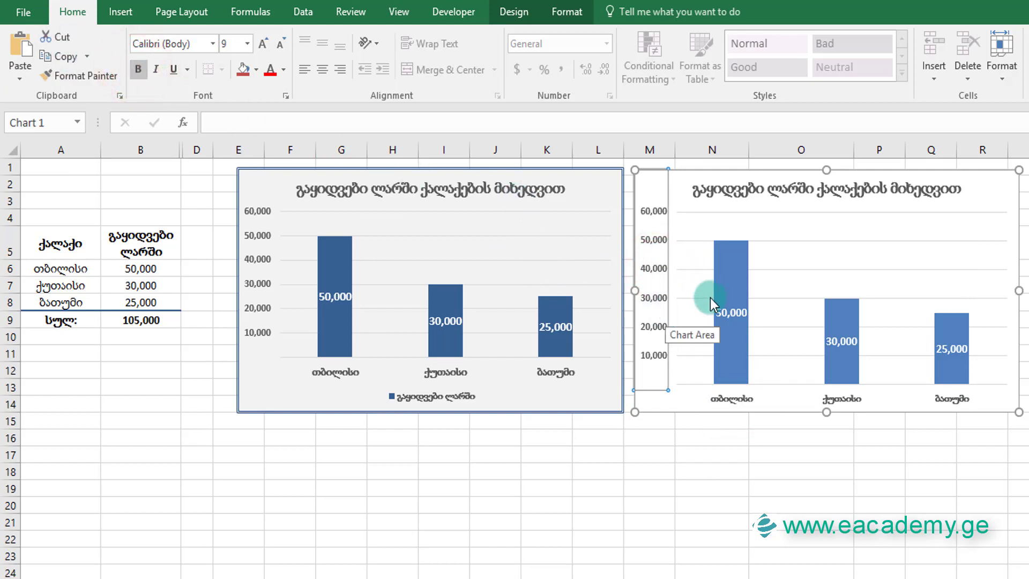
click(768, 236)
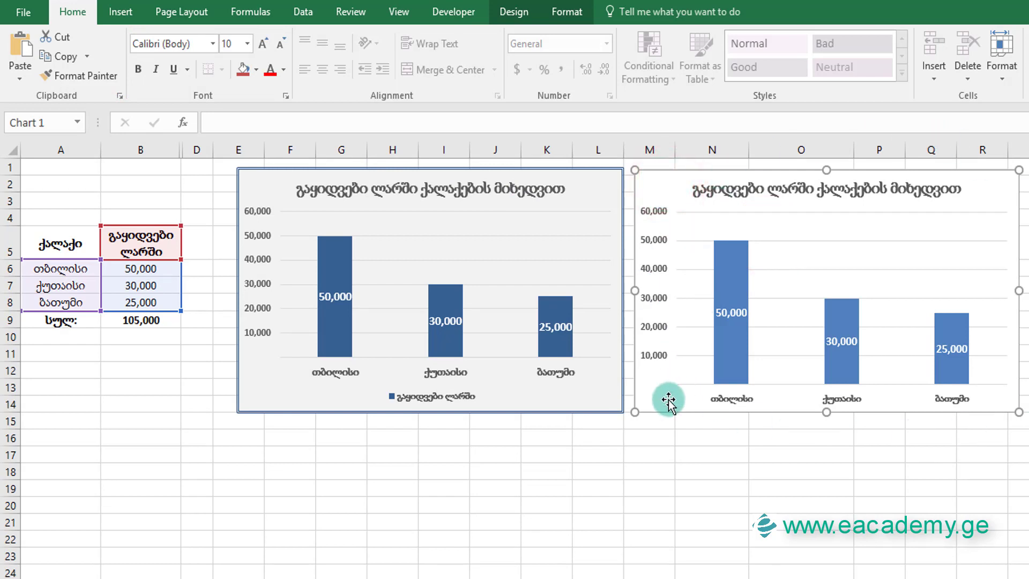
Fill the right chart's area with light grey.
click(569, 13)
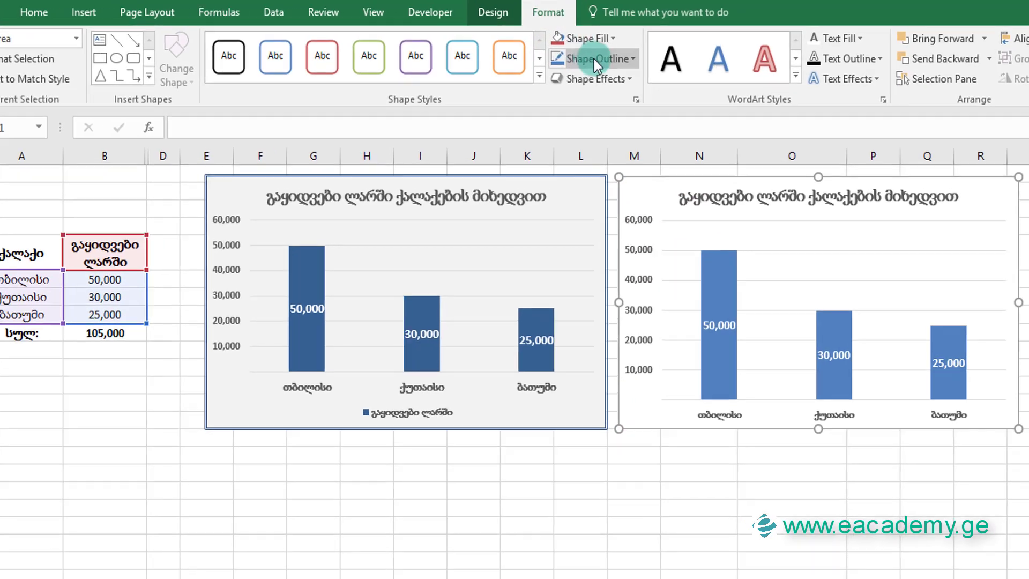
click(621, 37)
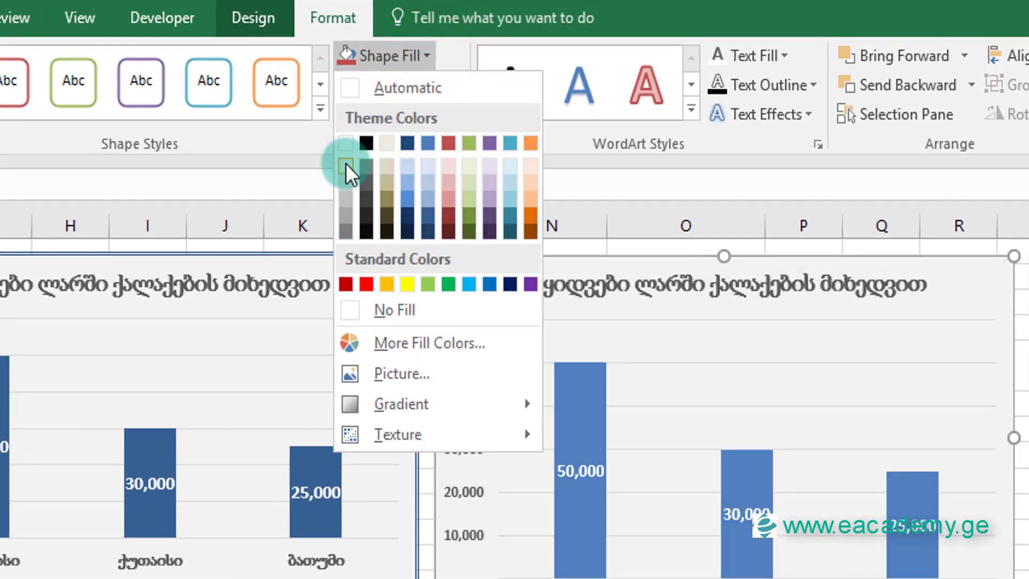
click(346, 166)
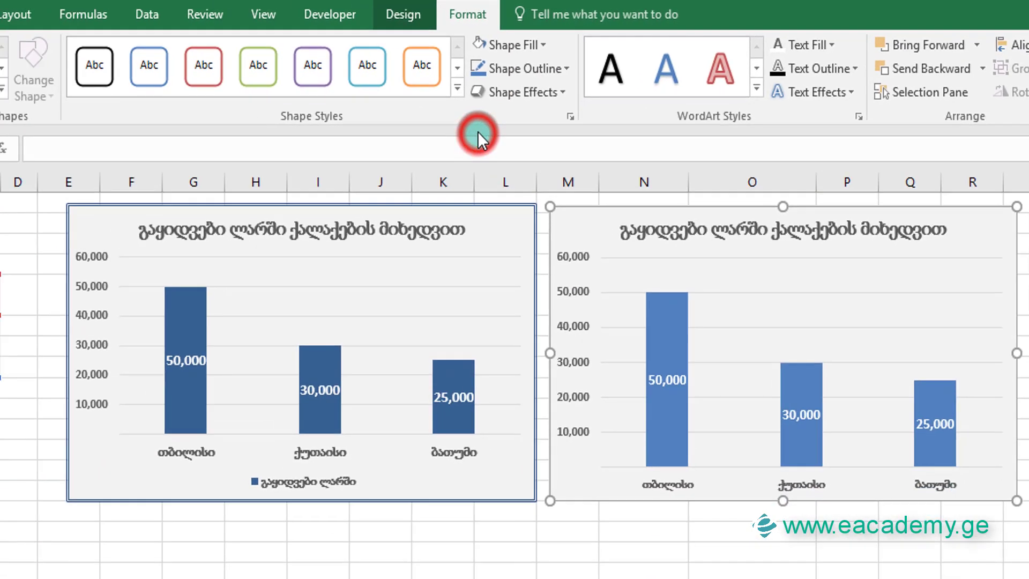
Give the right chart a blue 1 pt border.
click(602, 61)
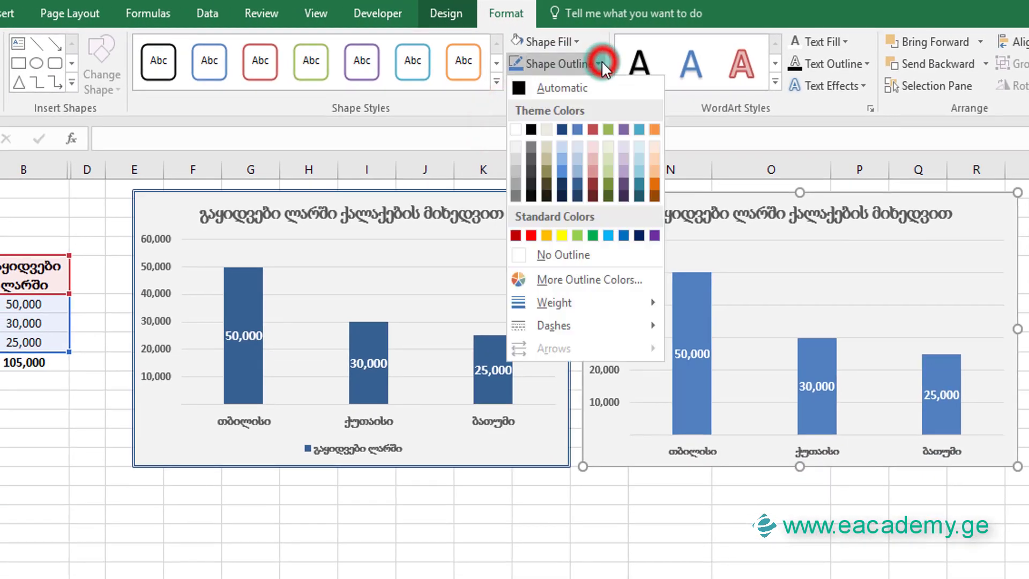
click(622, 236)
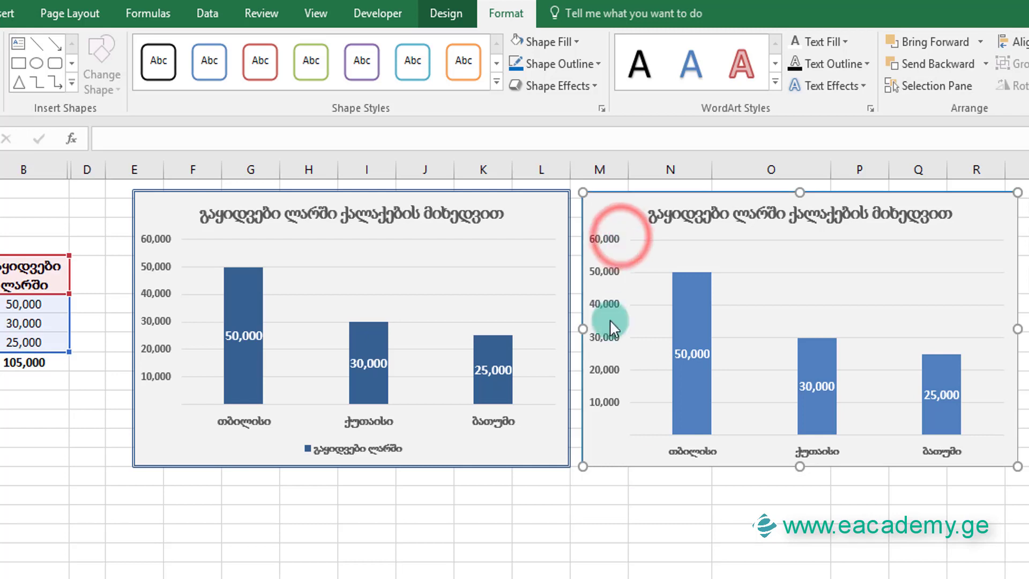
click(664, 569)
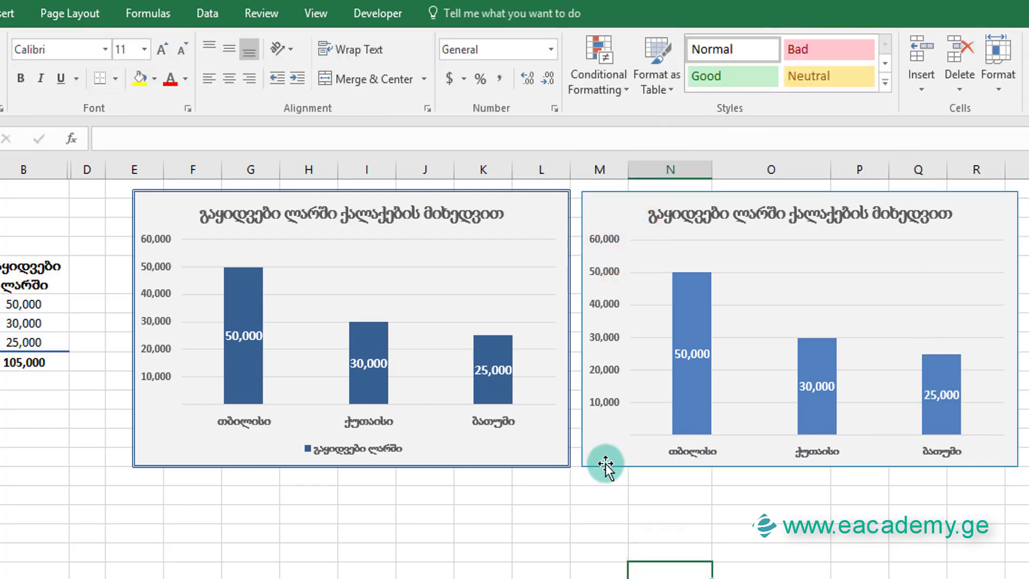
click(592, 460)
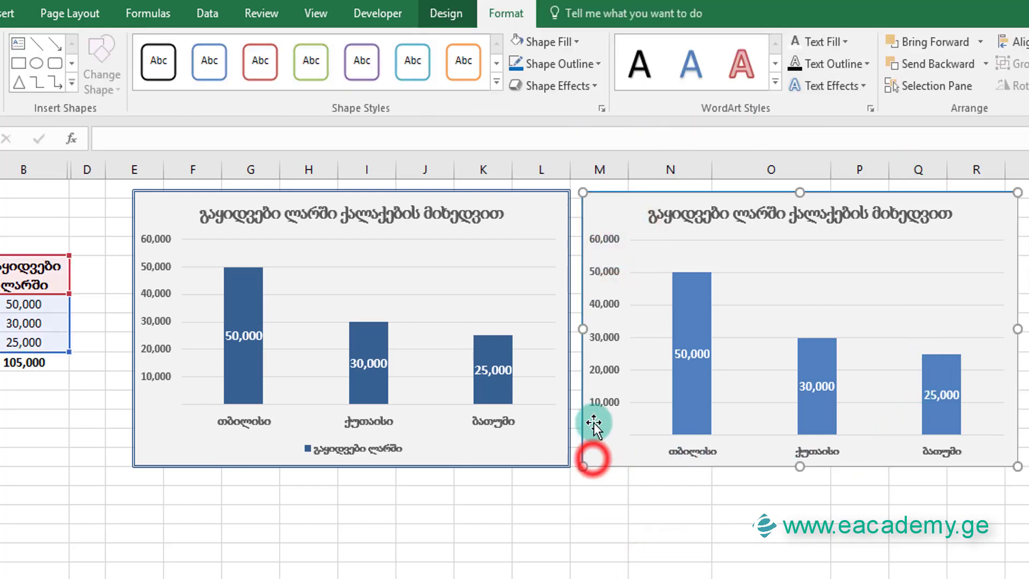
click(589, 61)
mouse_move(555, 303)
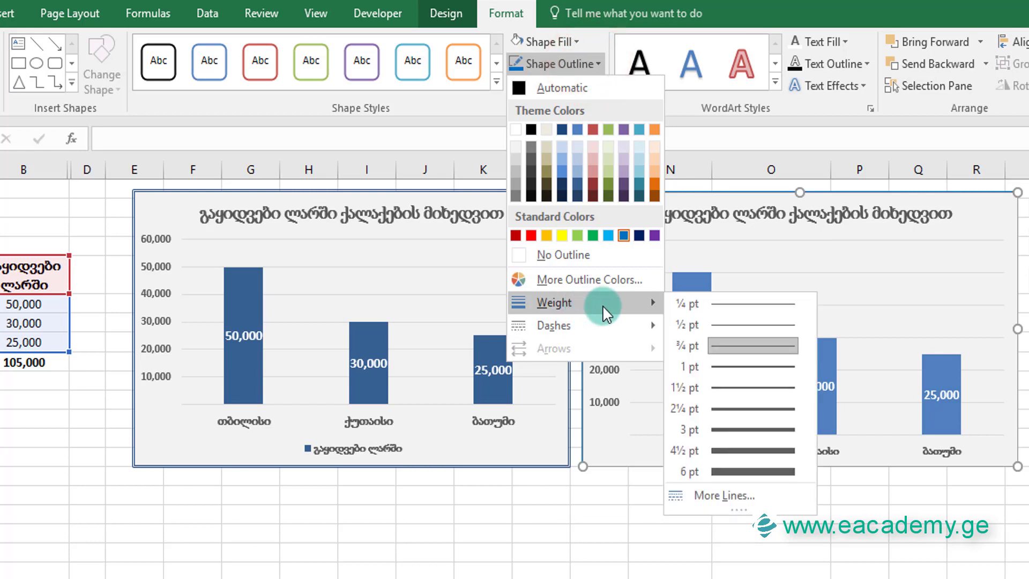
click(724, 374)
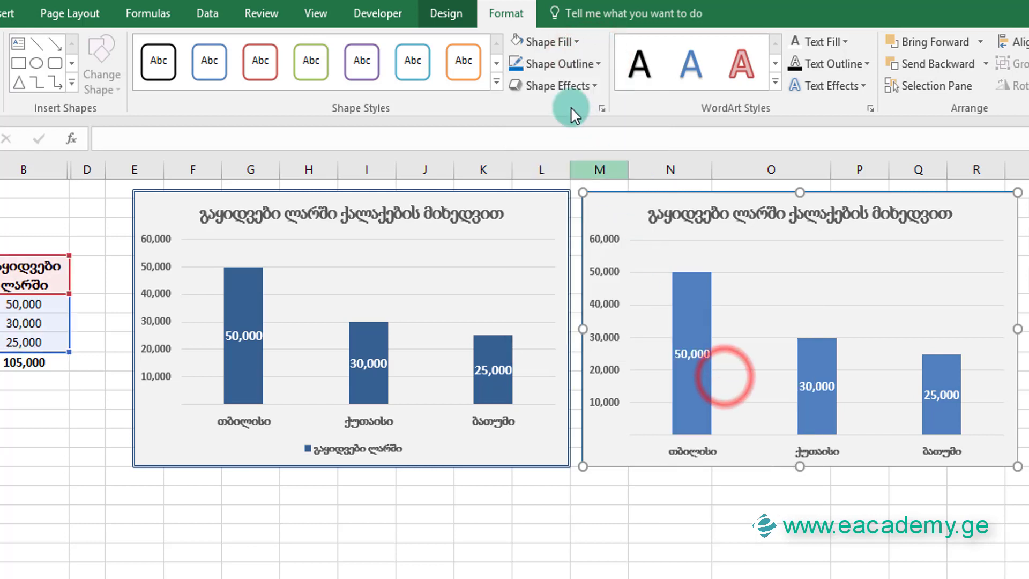
click(590, 64)
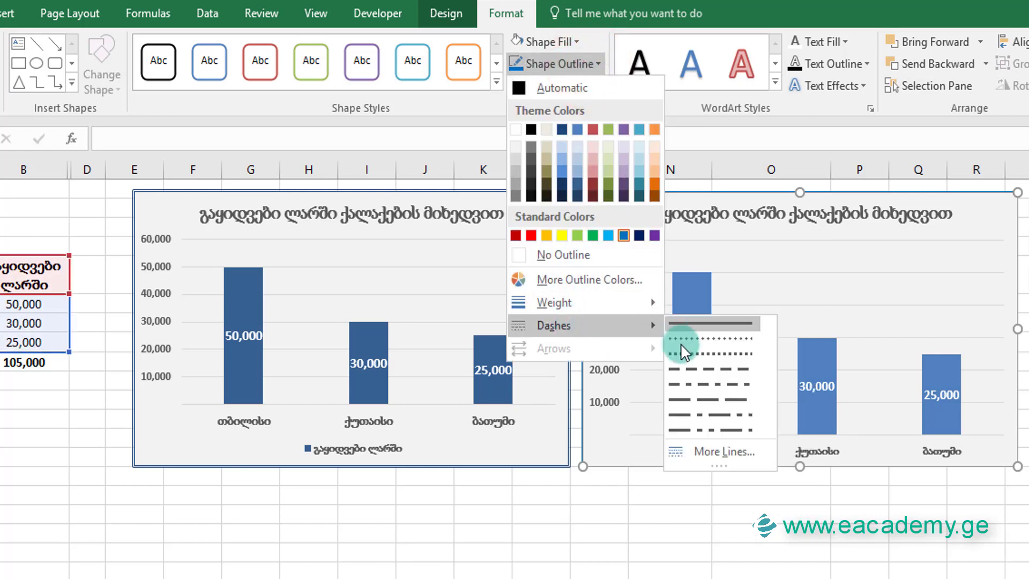
mouse_move(437, 286)
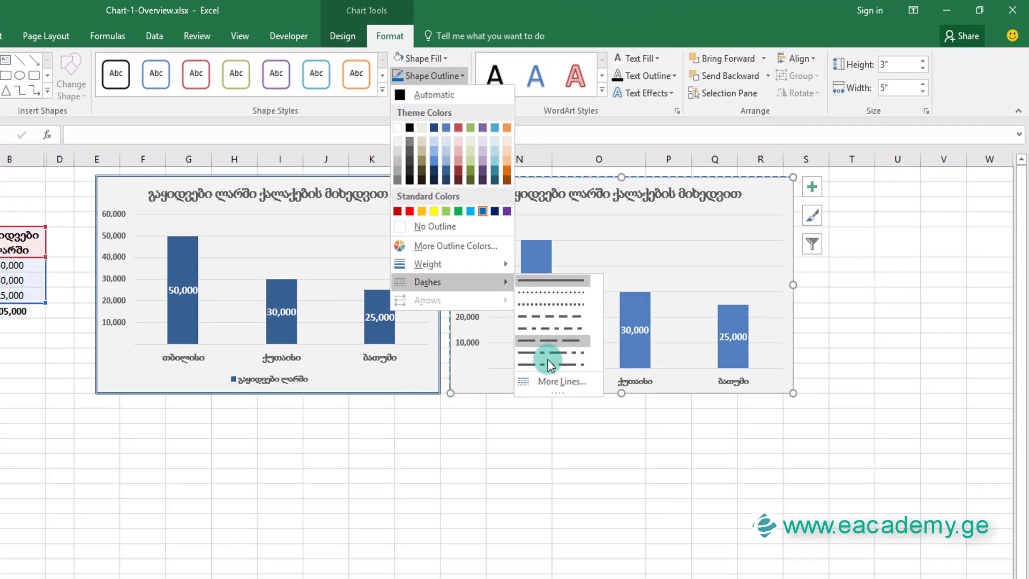
Widen the right chart's border to 2.25 pt in Format Chart Area, then go to Bar Chart.
click(545, 381)
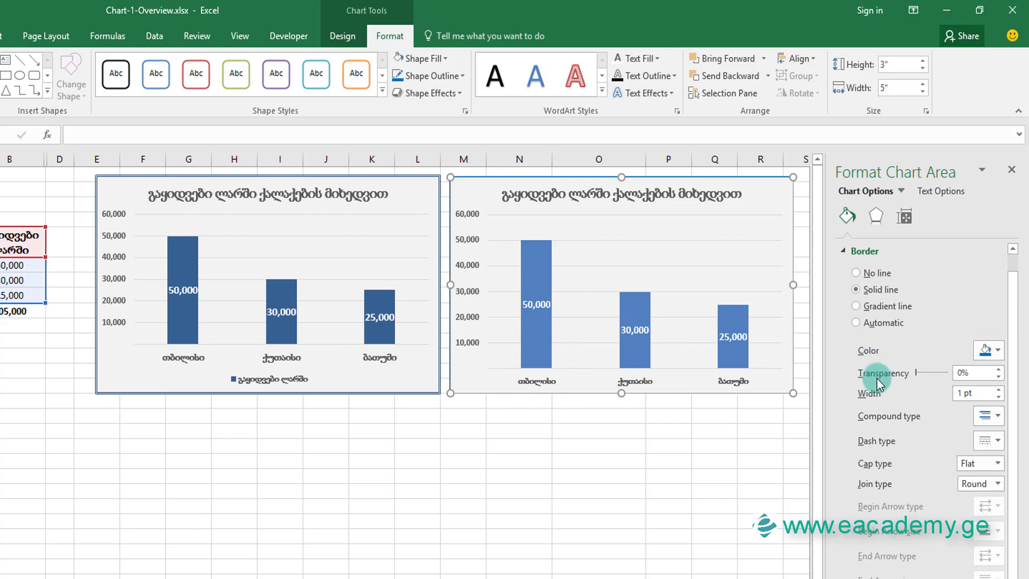
click(998, 416)
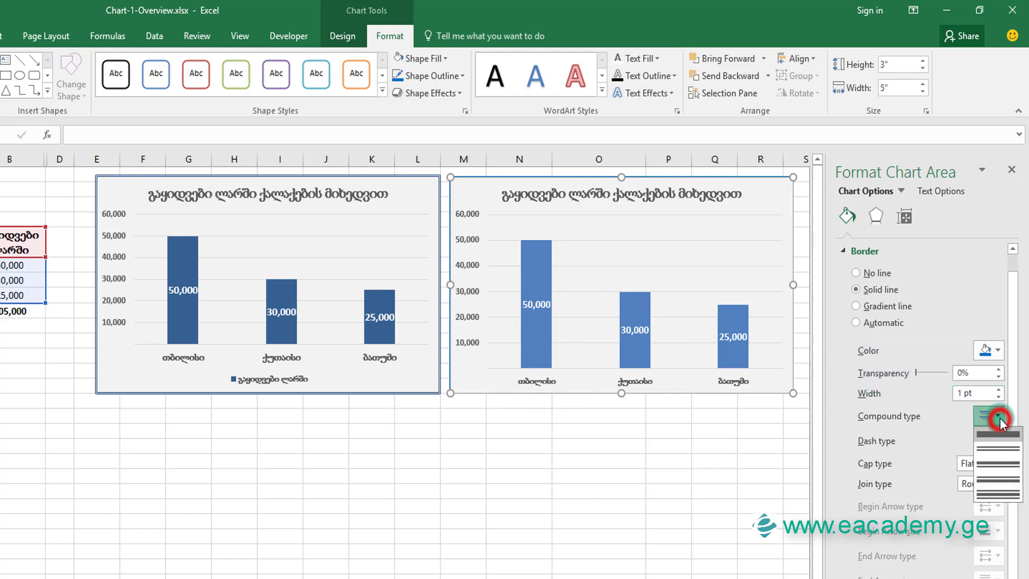
click(992, 443)
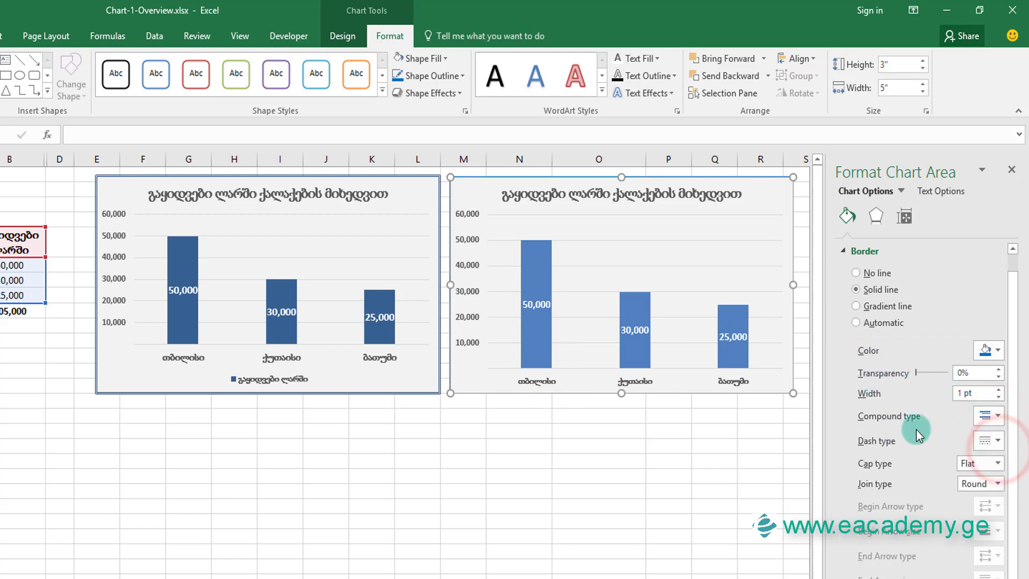
click(976, 418)
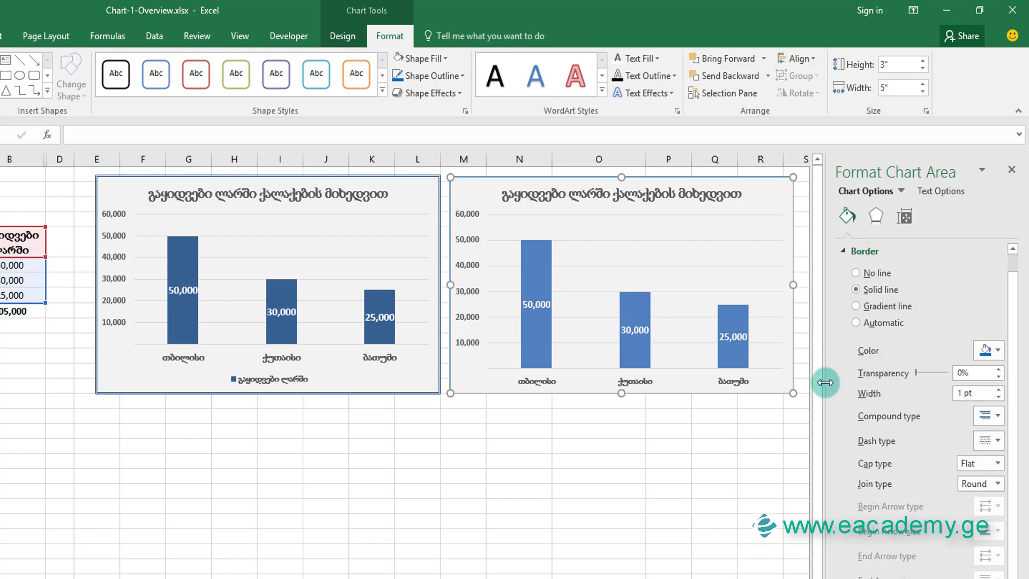
click(999, 389)
click(998, 377)
click(998, 378)
click(998, 377)
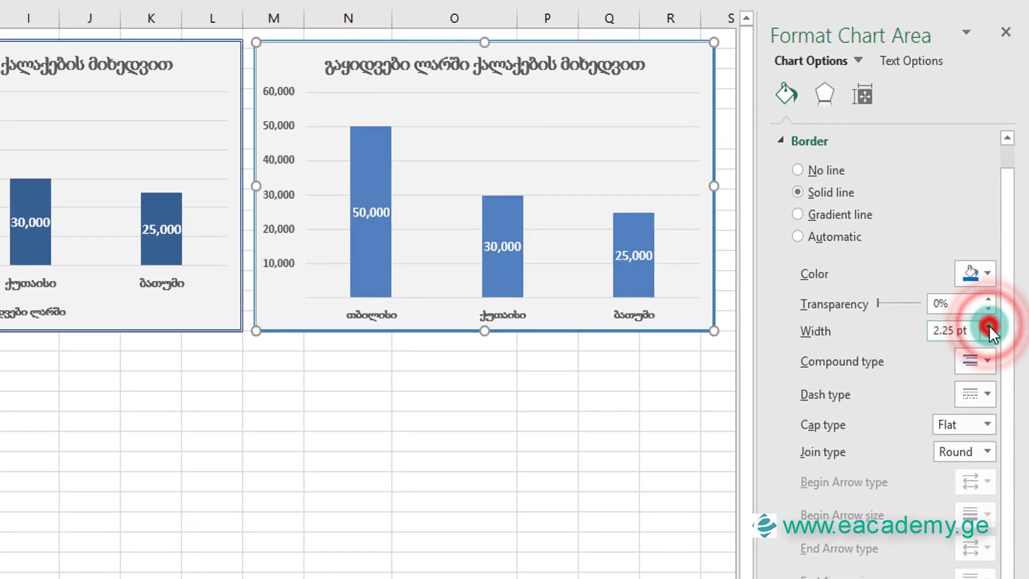
click(625, 381)
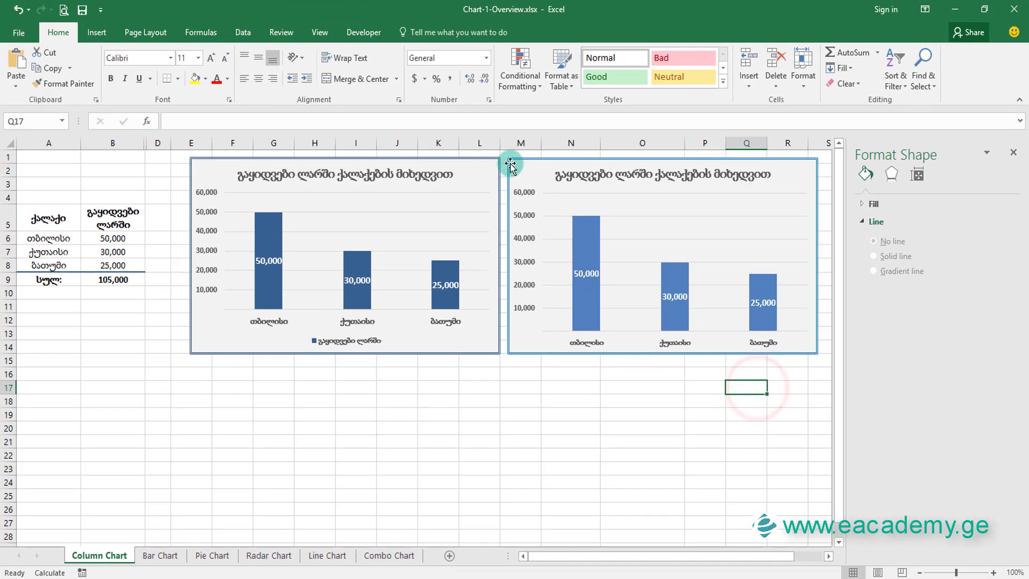
click(1015, 152)
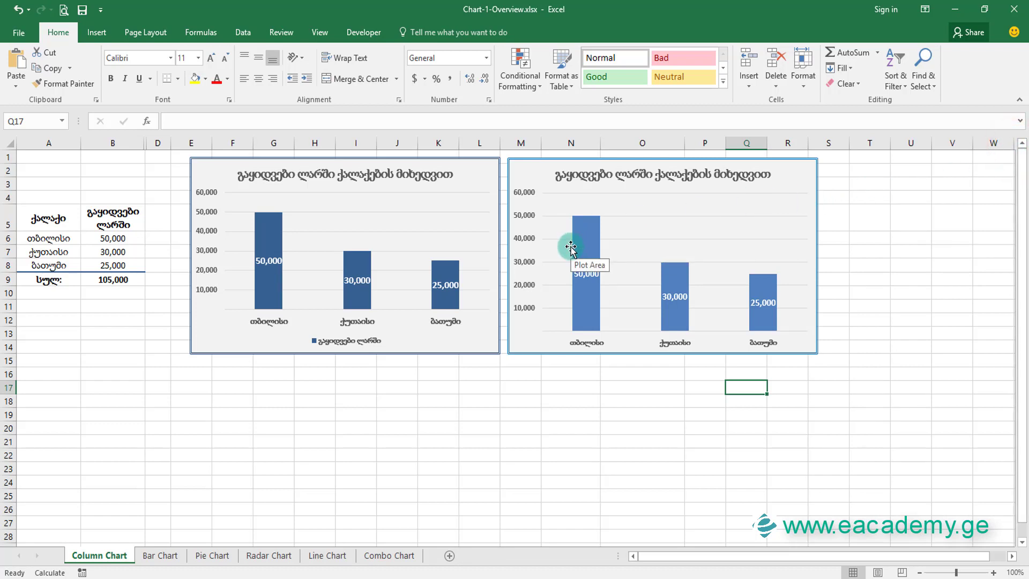
click(160, 555)
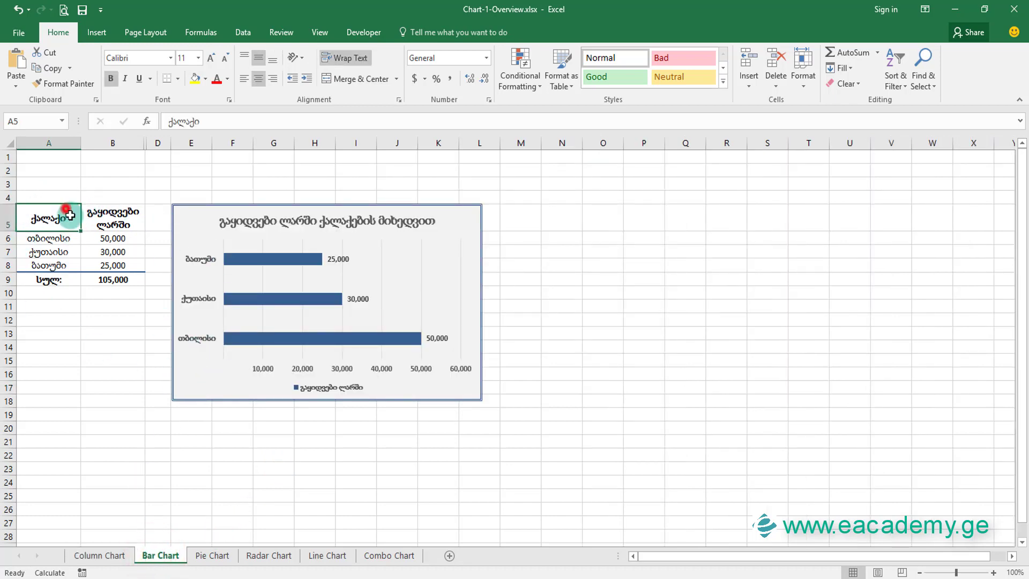
Insert a clustered bar chart of the city sales in A5:B8 and move it up-right.
drag(70, 215, 116, 259)
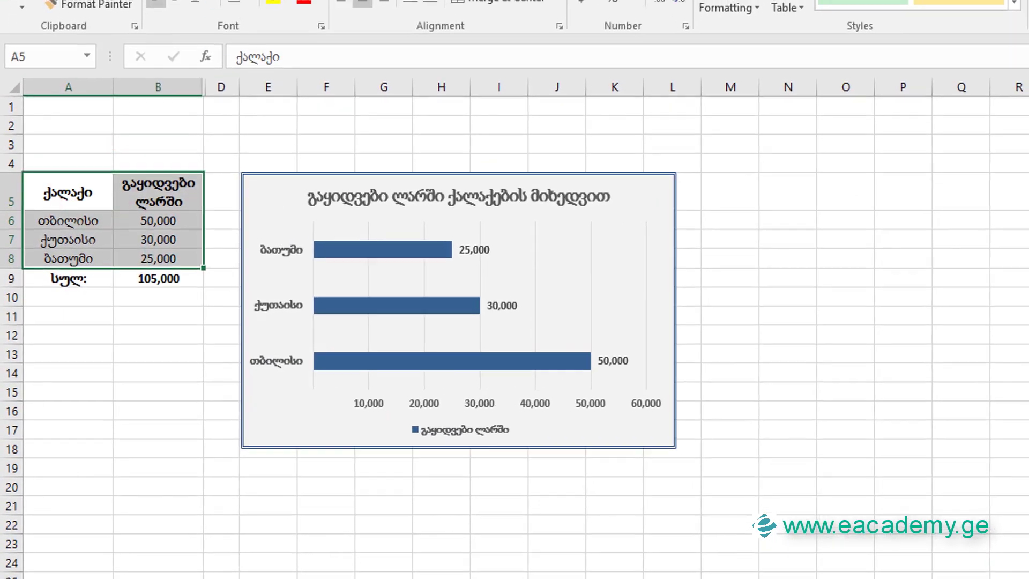
click(123, 41)
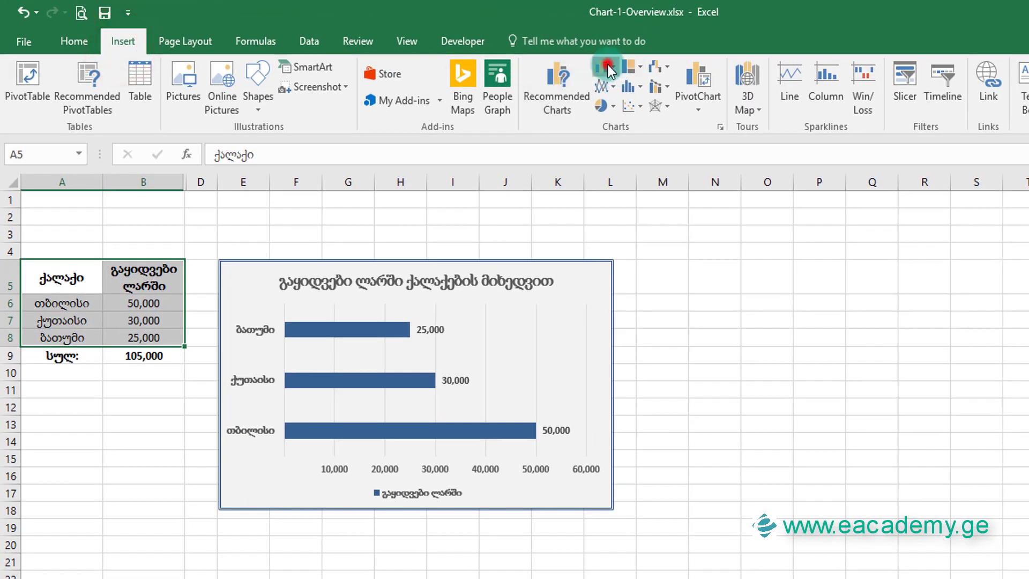
click(608, 65)
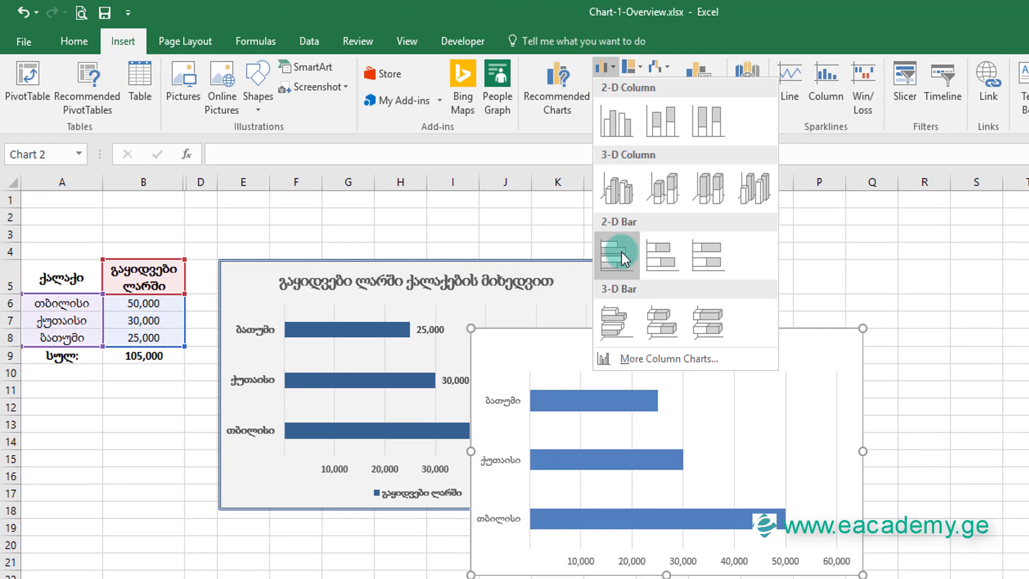
click(622, 253)
drag(777, 349, 968, 265)
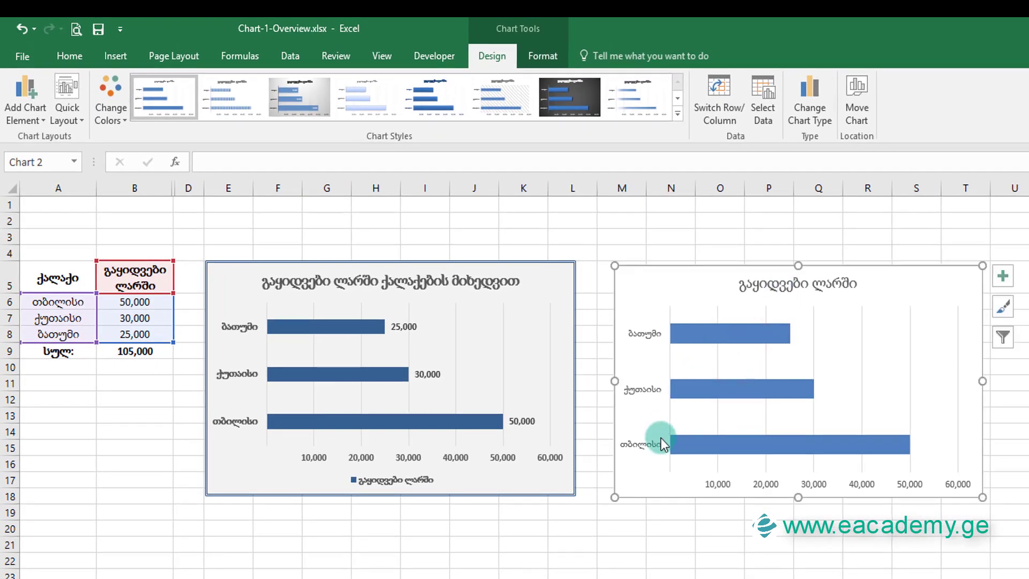
Give the Kutaisi bar an orange outline shape style.
click(533, 58)
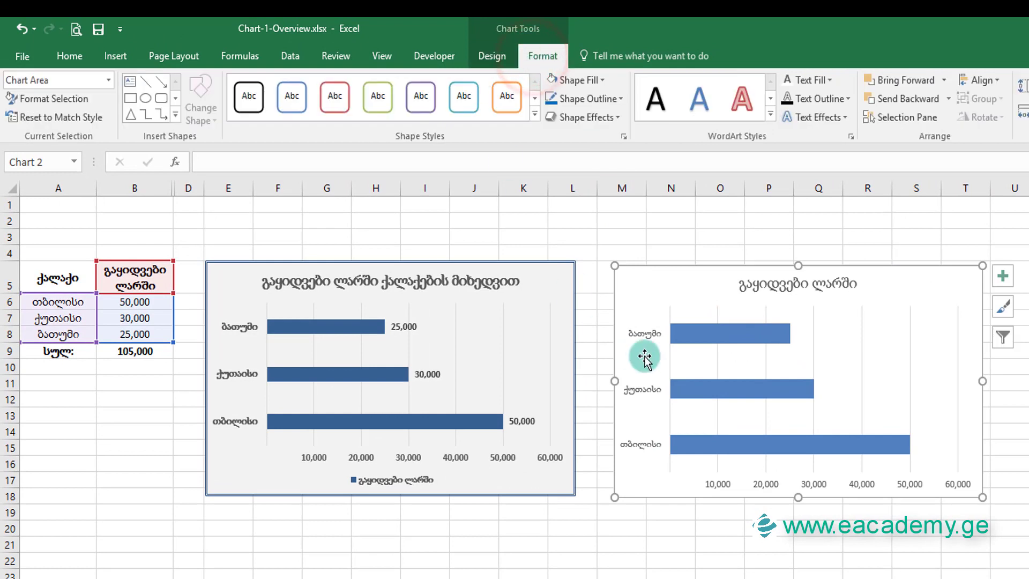
click(685, 340)
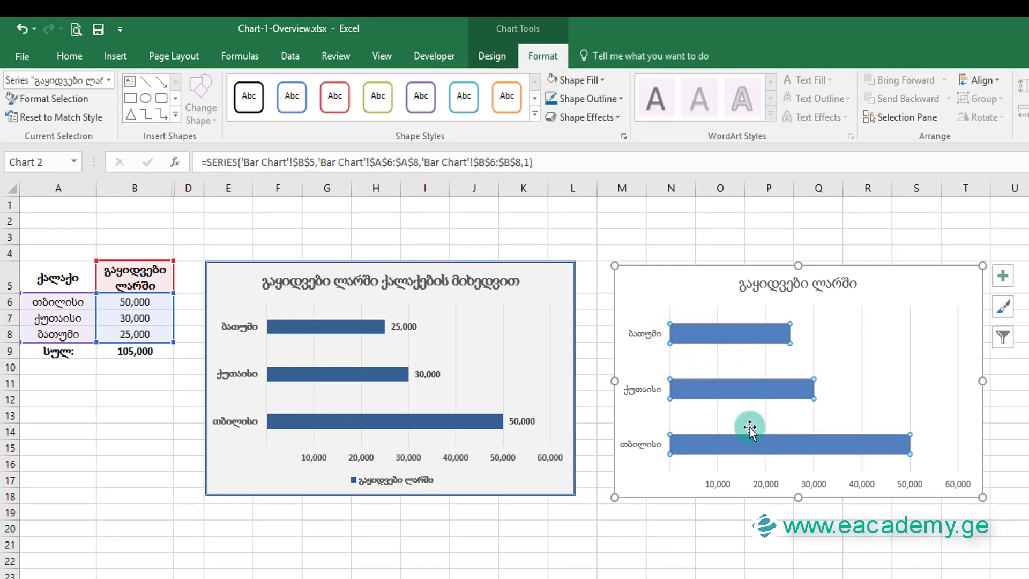
click(699, 333)
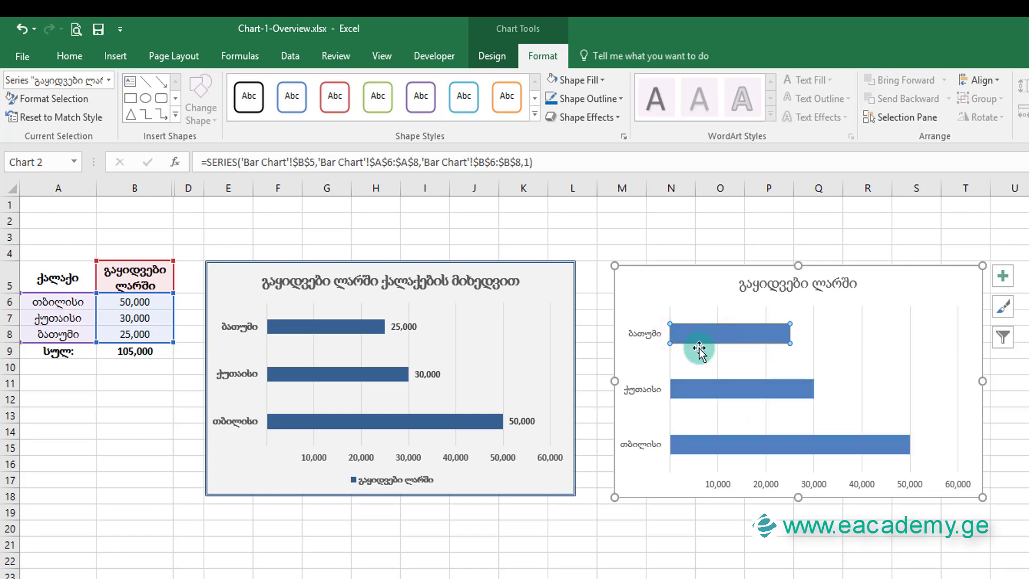
click(638, 560)
click(696, 444)
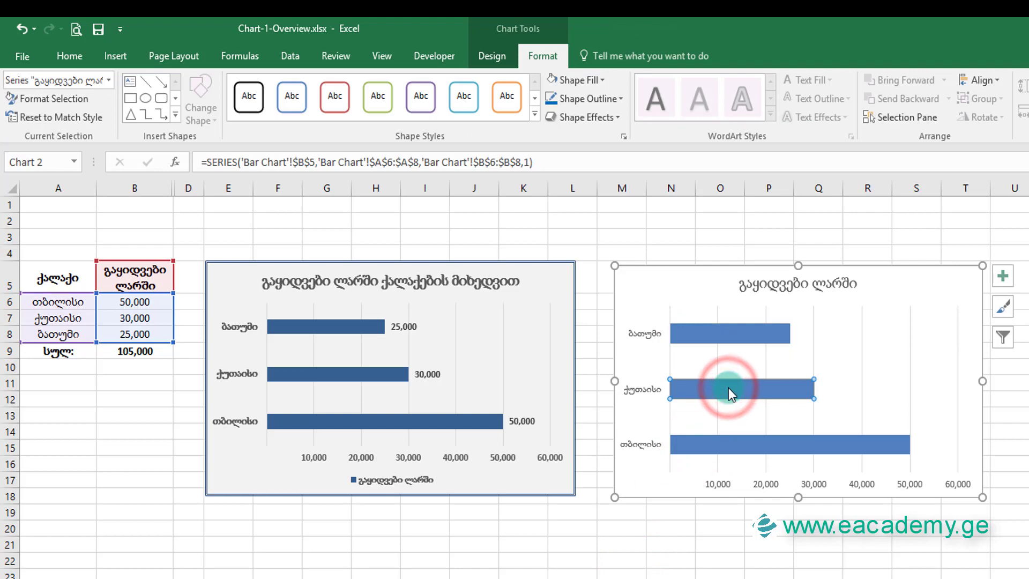
click(500, 98)
mouse_move(764, 445)
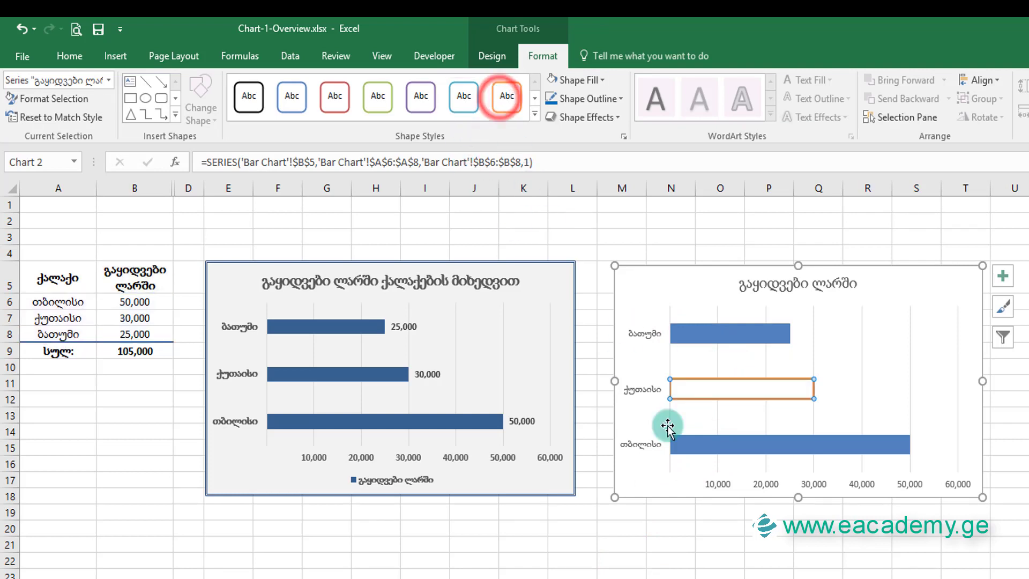
Fill the Tbilisi bar with green.
click(730, 445)
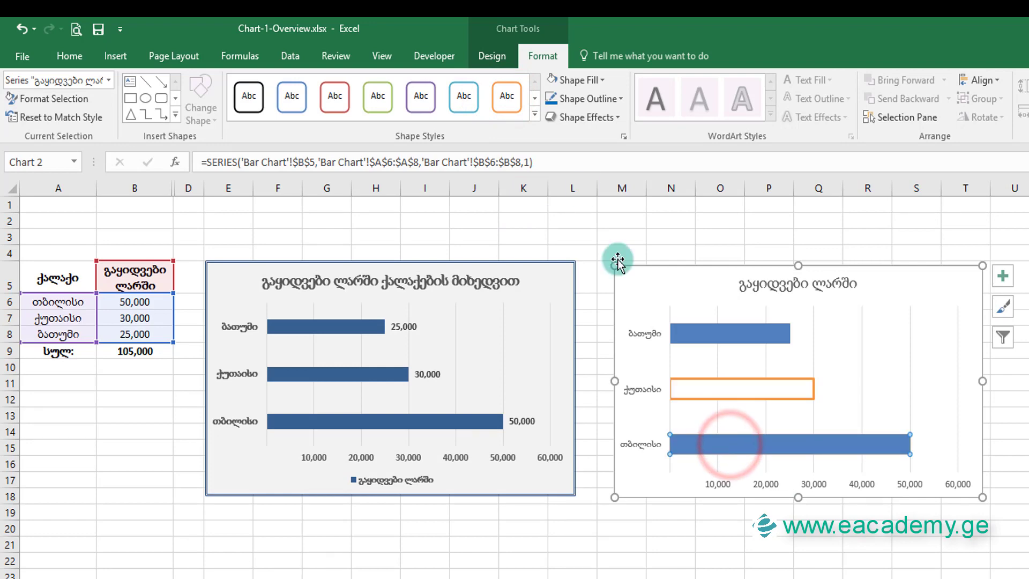
click(601, 79)
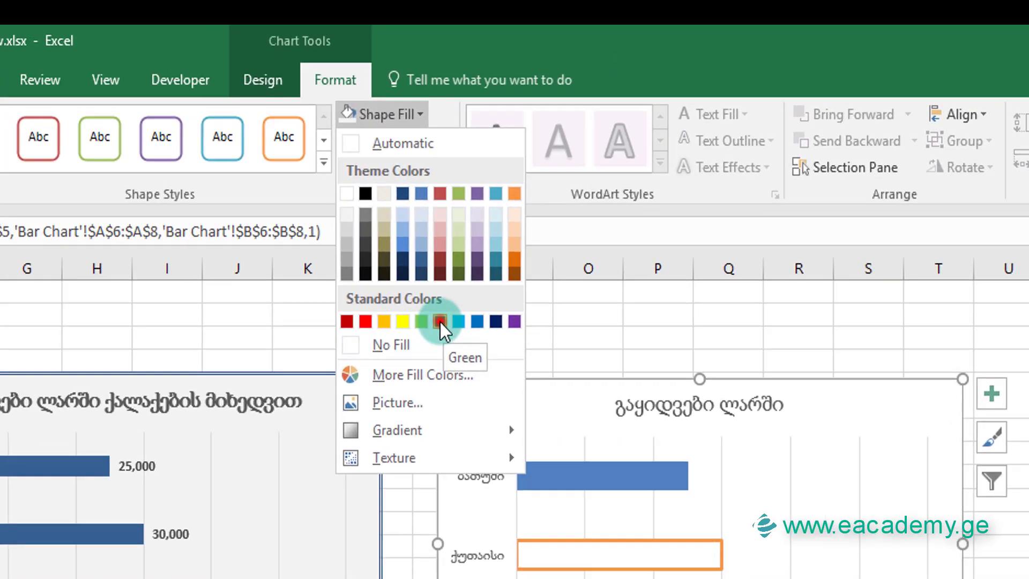
click(617, 226)
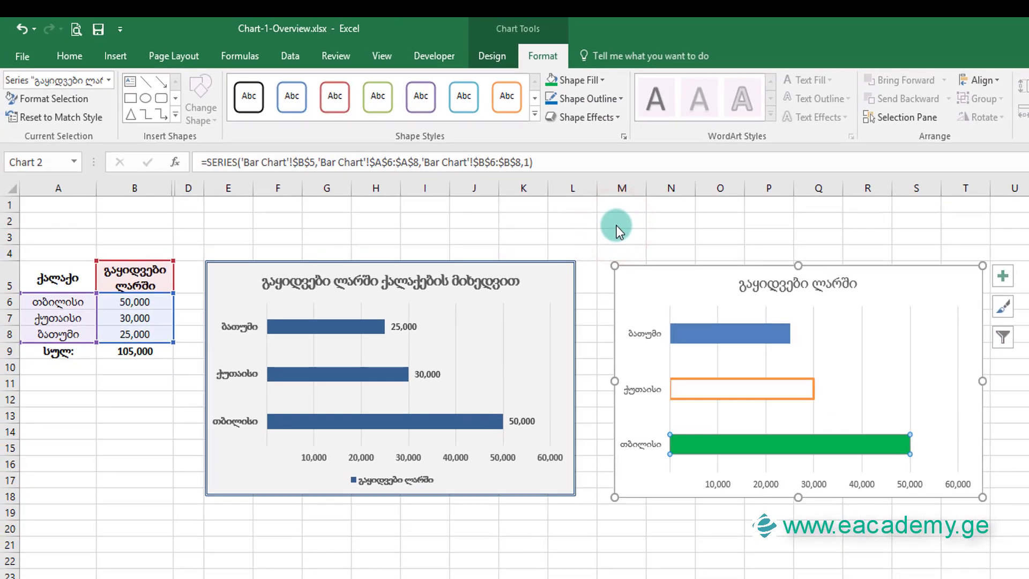
click(623, 532)
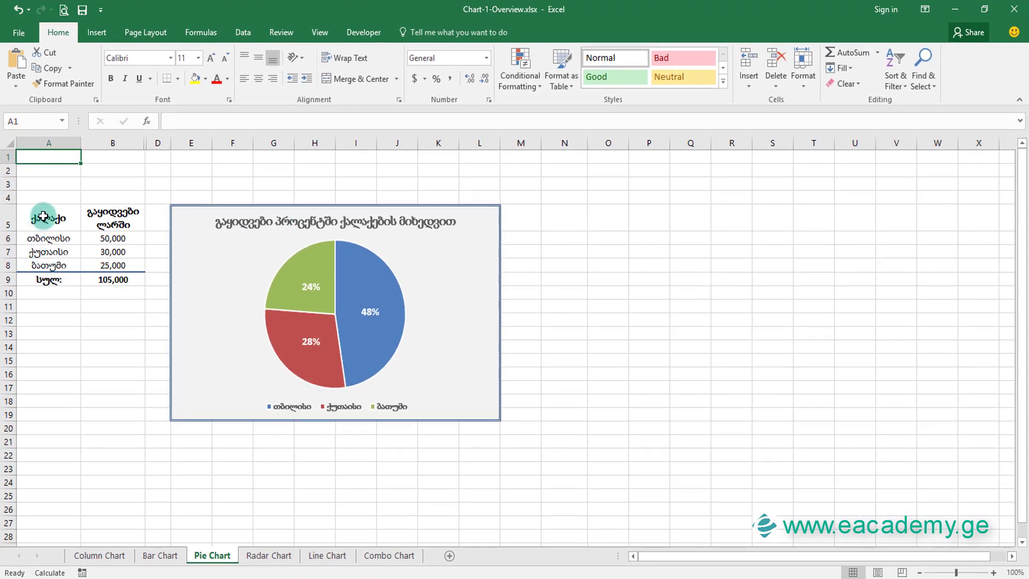
Insert a 2-D pie chart of the city sales in A5:B8.
drag(42, 217, 121, 265)
click(102, 33)
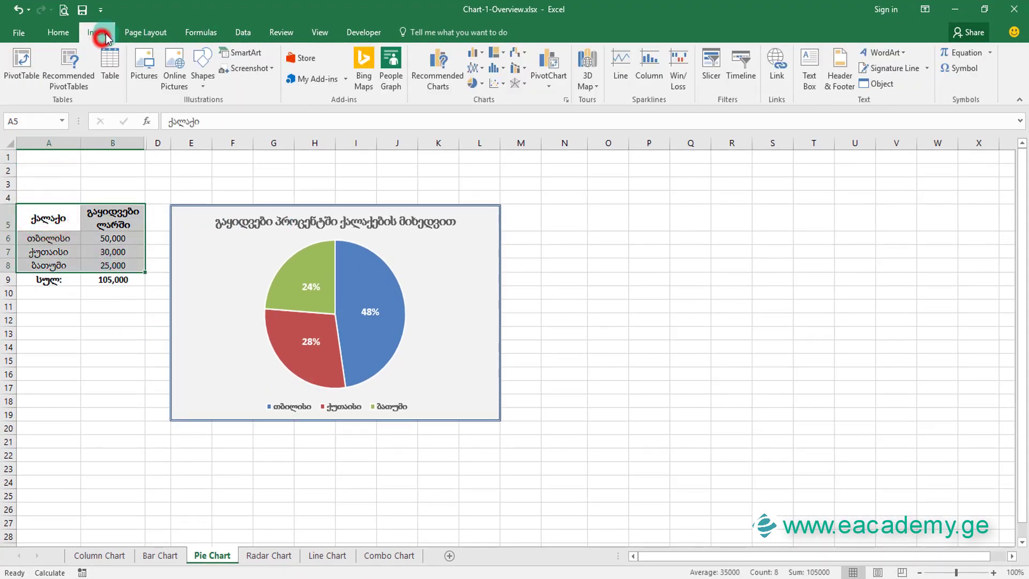
click(484, 55)
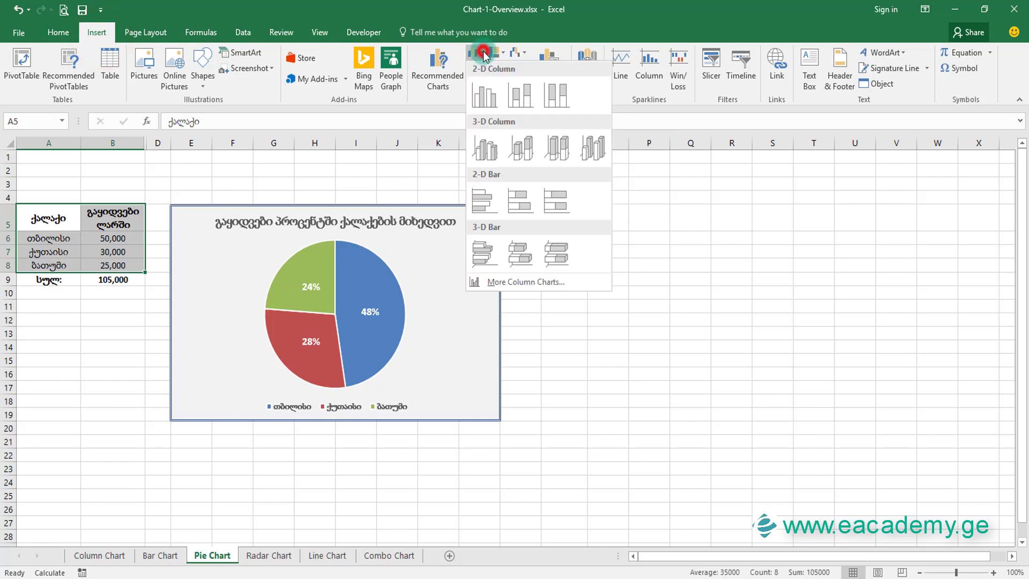
click(494, 26)
click(475, 84)
click(486, 128)
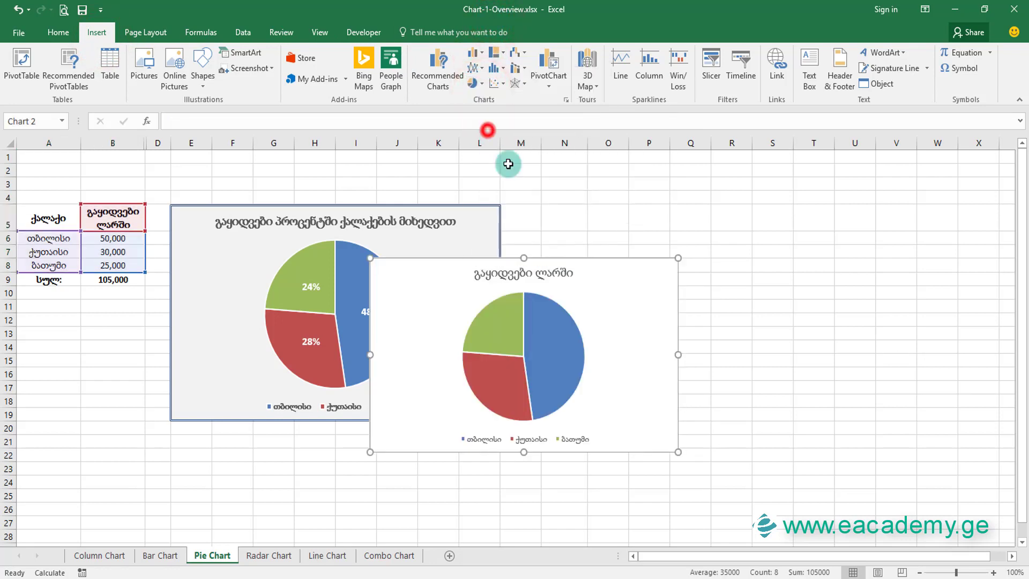
drag(638, 303, 792, 253)
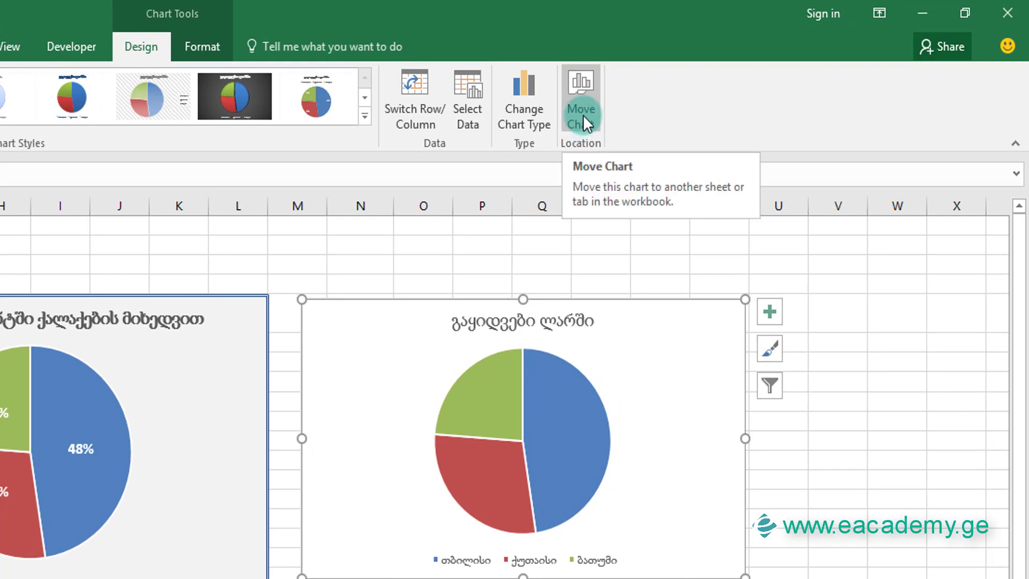
Move the pie chart onto a new chart sheet named 'gi'.
click(582, 121)
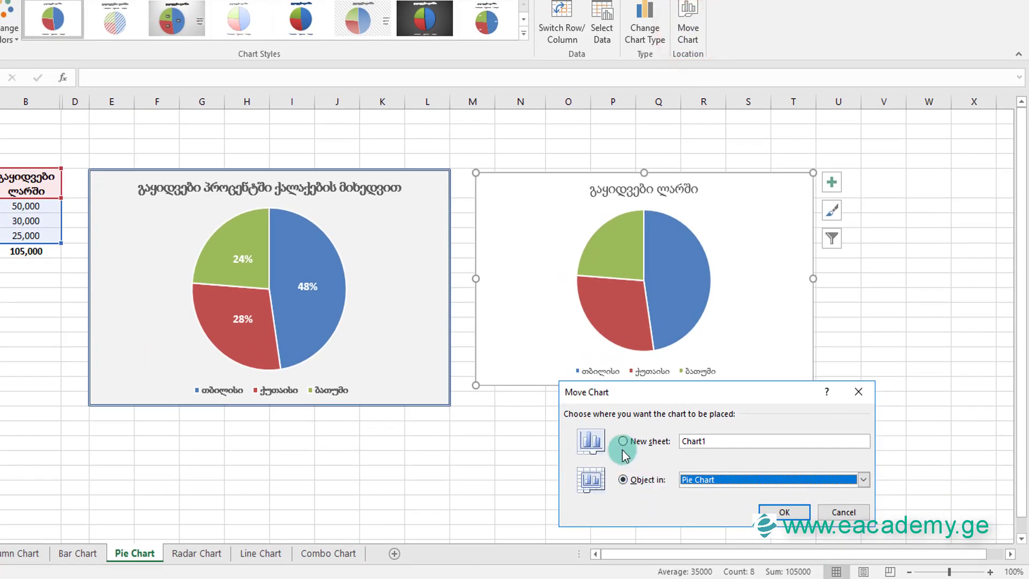
click(651, 445)
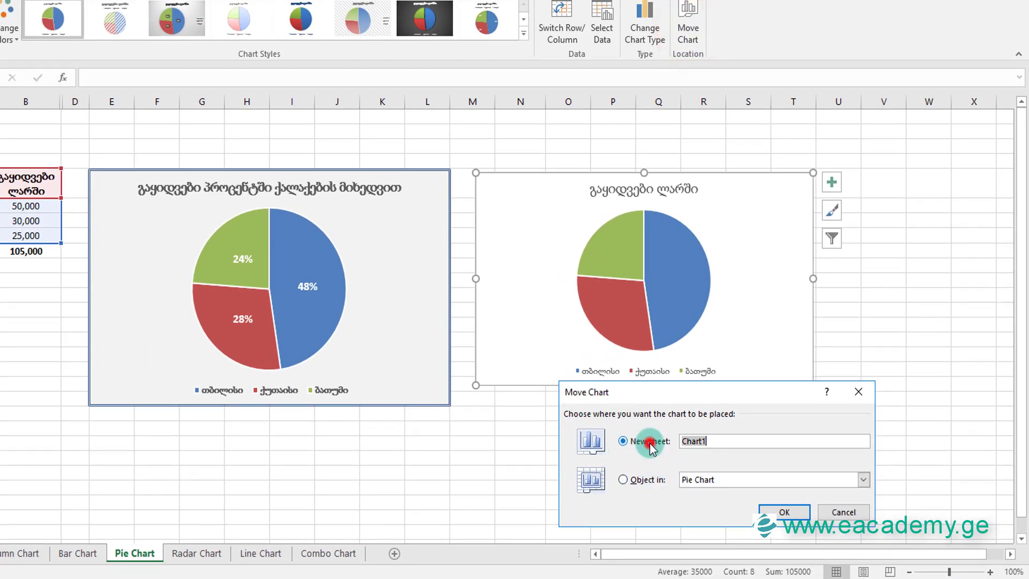
text(giorgi)
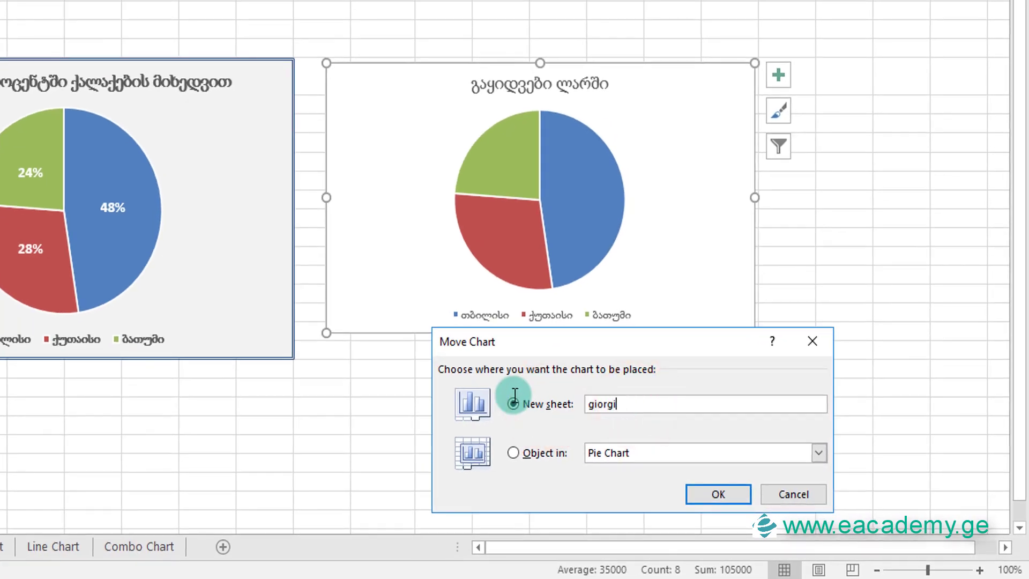
key(Return)
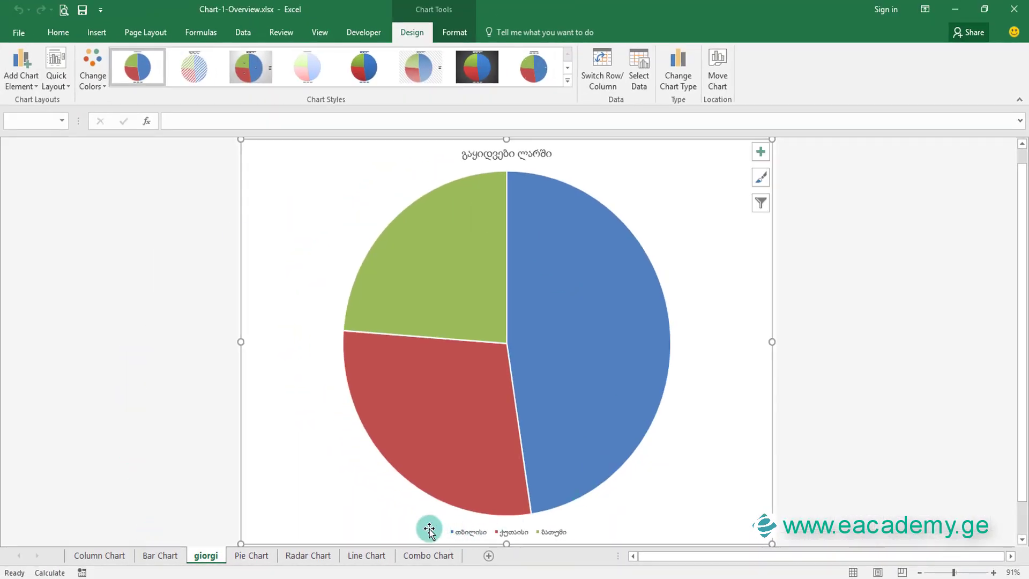
mouse_move(464, 422)
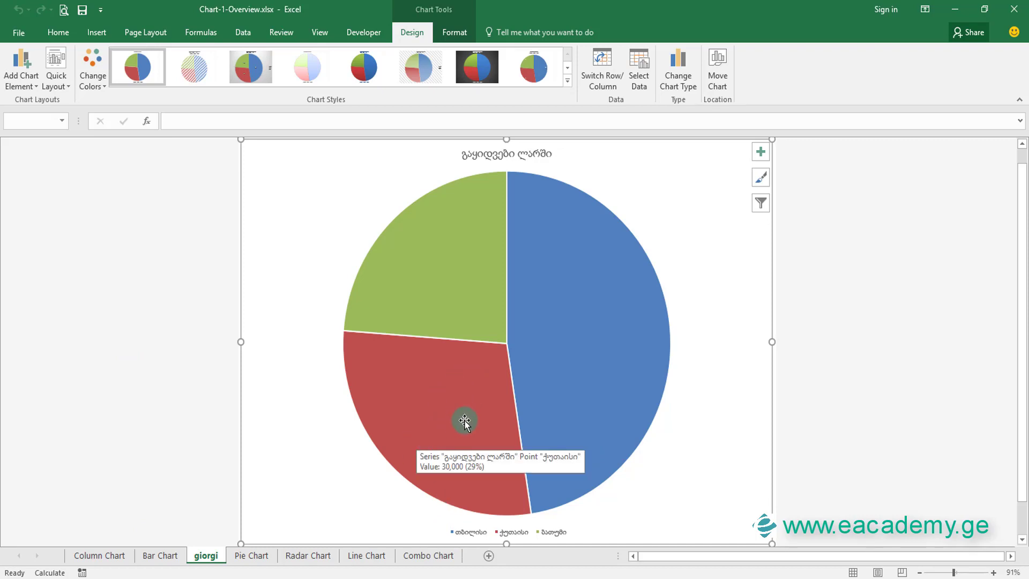
click(560, 296)
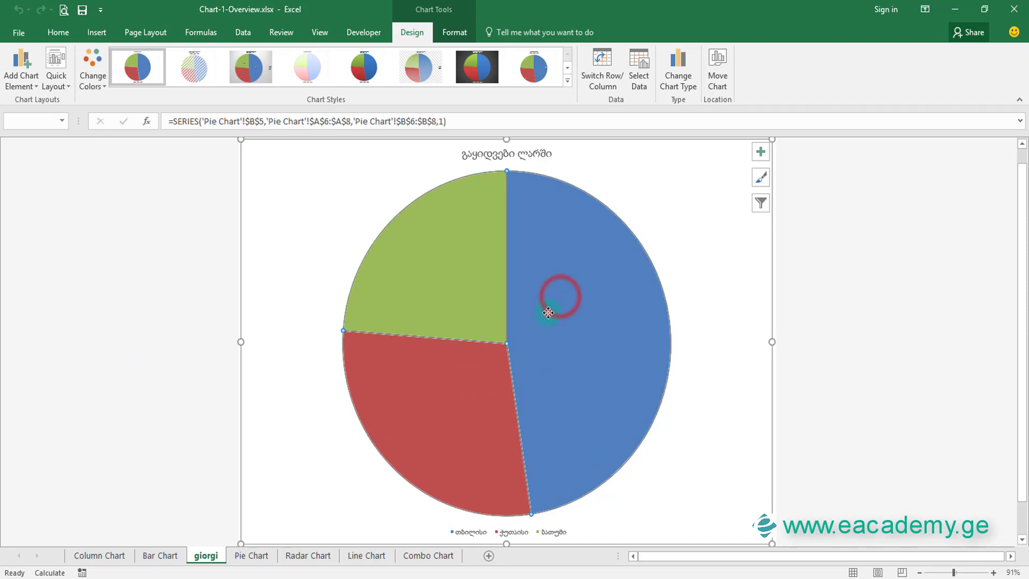
mouse_move(548, 312)
mouse_down()
mouse_move(580, 314)
mouse_move(524, 314)
mouse_move(596, 351)
mouse_up()
click(727, 339)
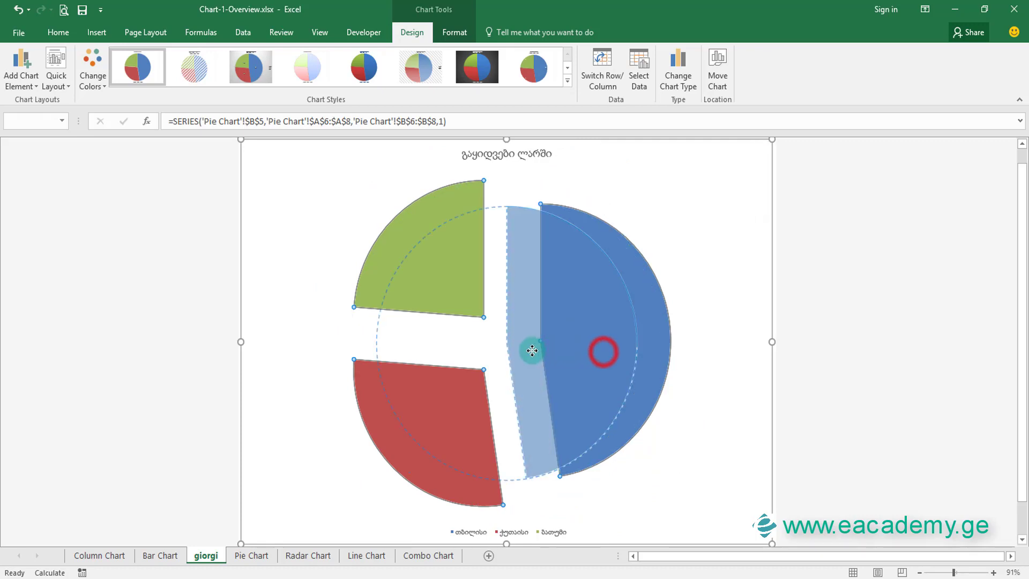
drag(604, 353, 475, 374)
click(738, 358)
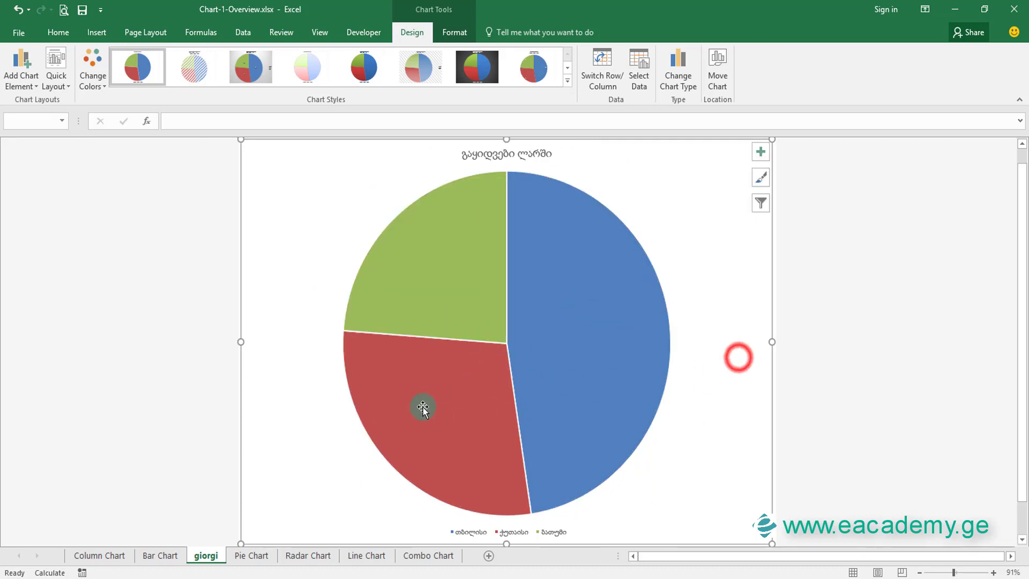
mouse_move(420, 404)
mouse_down()
mouse_move(360, 419)
mouse_move(457, 375)
mouse_up()
click(421, 401)
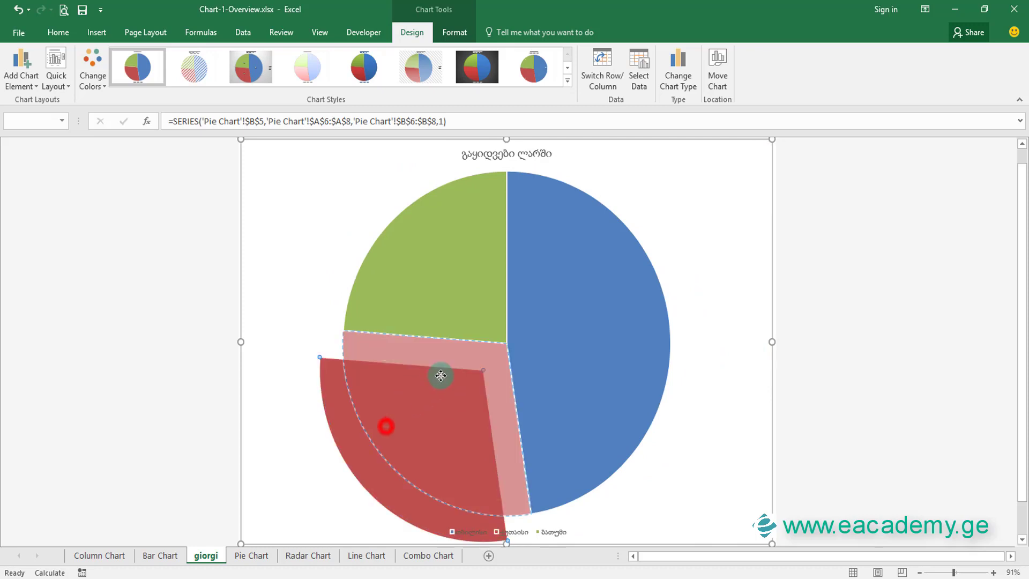
Fill the Tbilisi pie slice with a photo from the computer, then open Radar Chart.
click(455, 30)
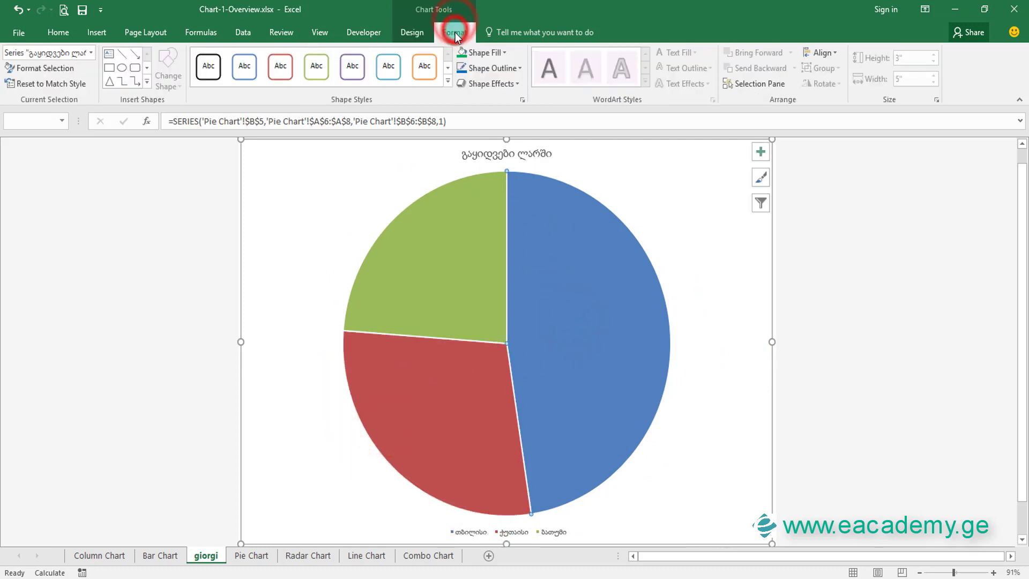
click(504, 52)
click(490, 222)
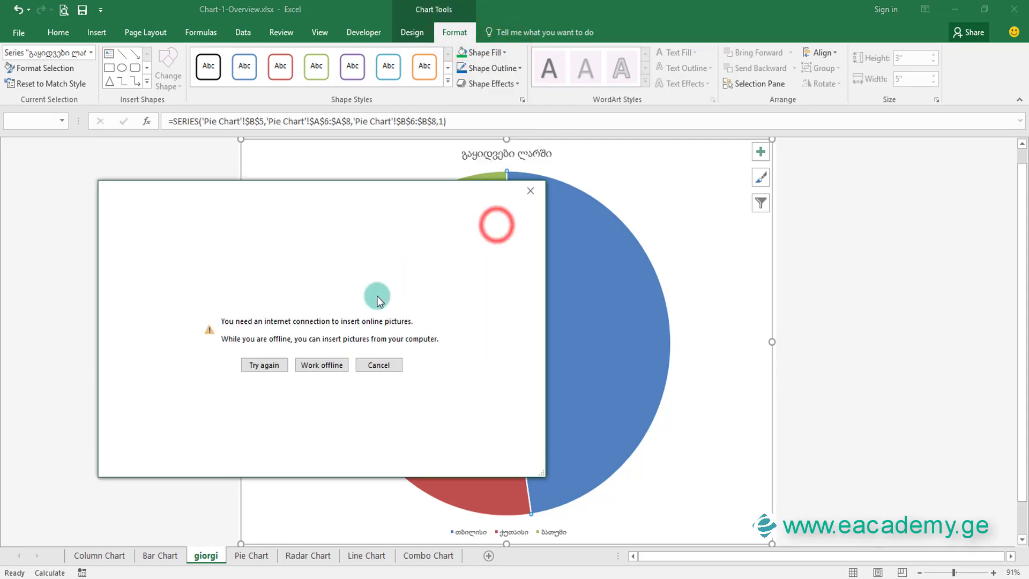
click(335, 369)
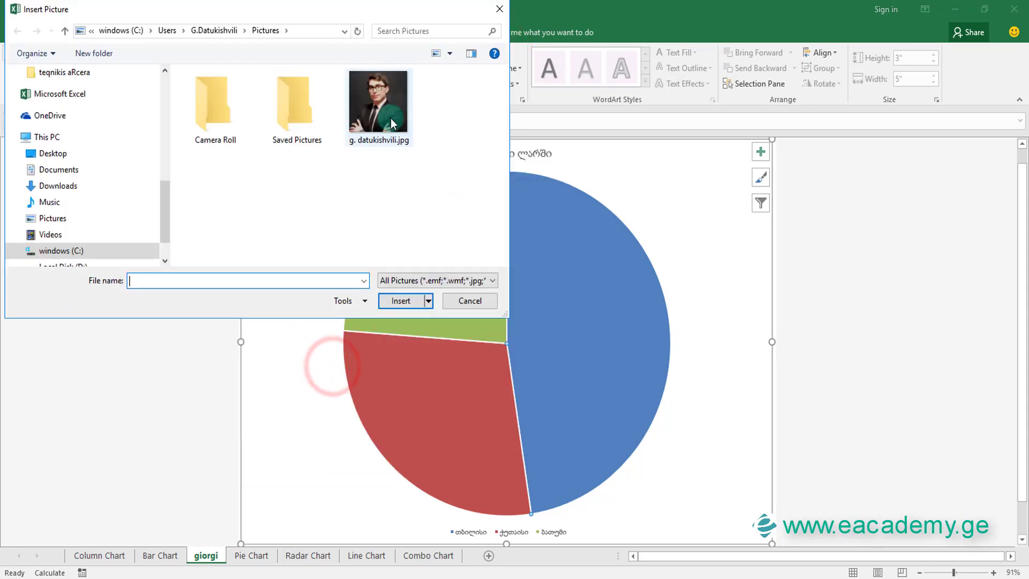
double_click(383, 101)
click(718, 356)
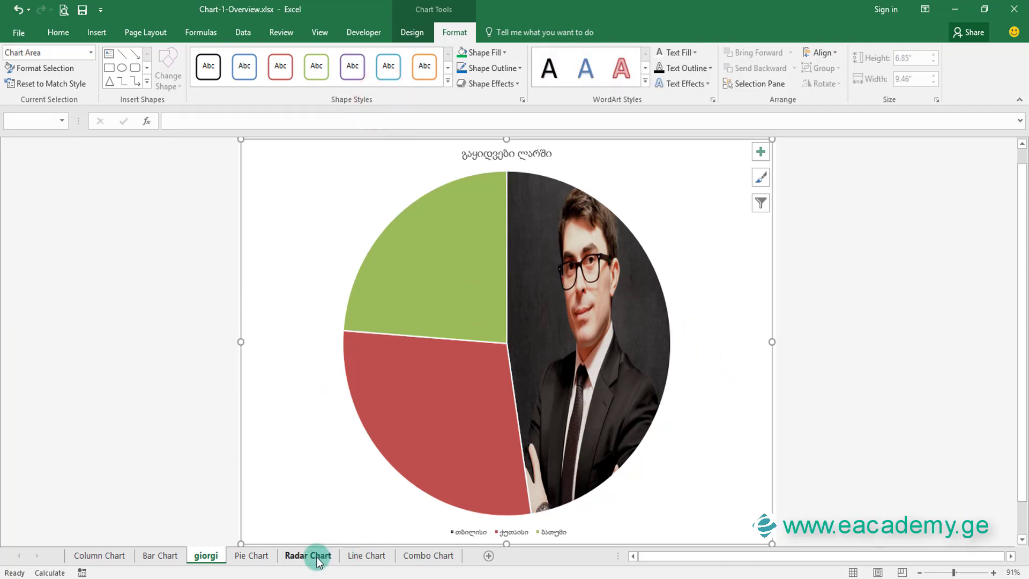
click(294, 557)
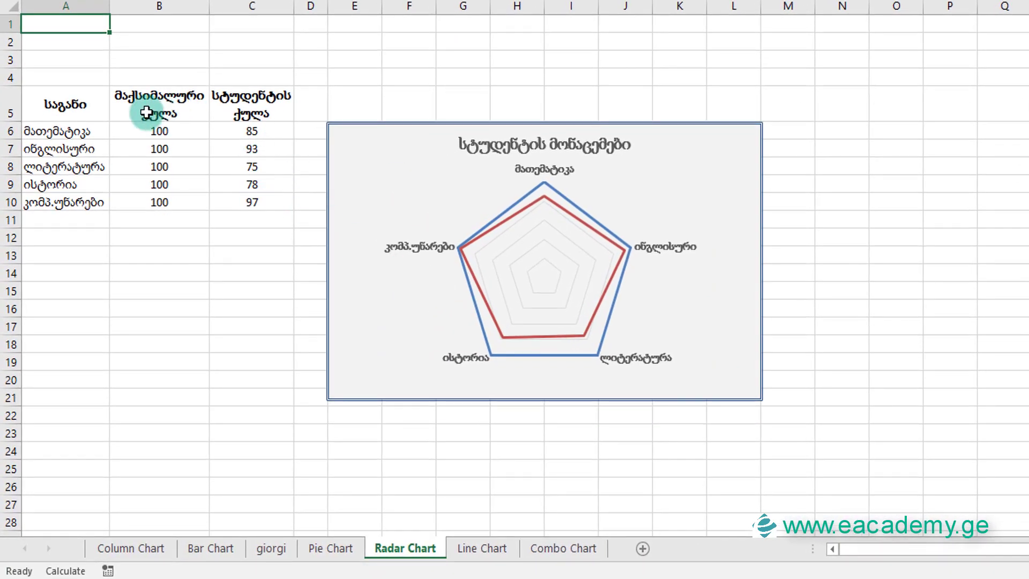
Move the existing radar chart higher on the sheet.
drag(161, 127, 159, 202)
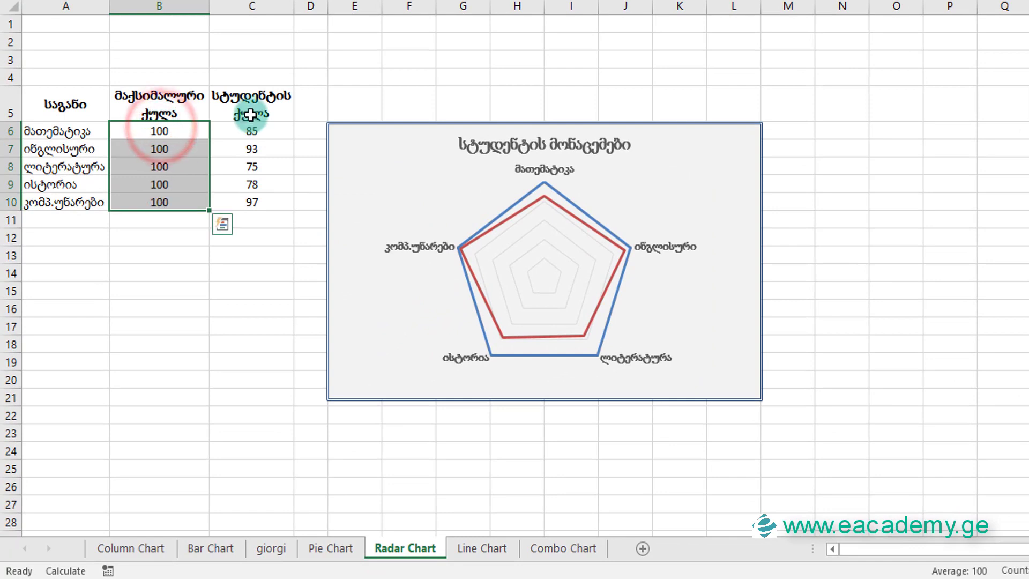
click(253, 131)
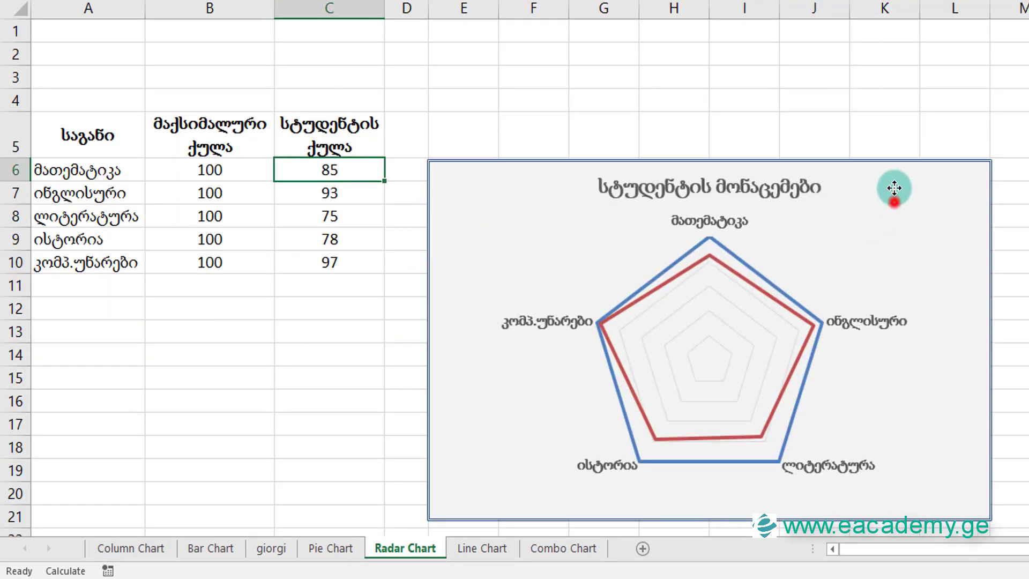
drag(892, 193, 892, 107)
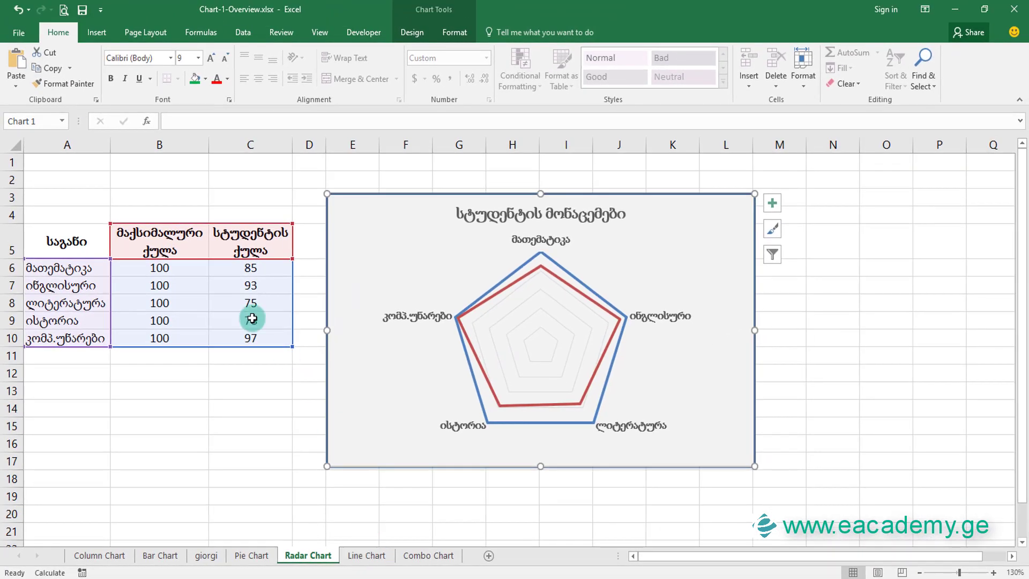
click(236, 304)
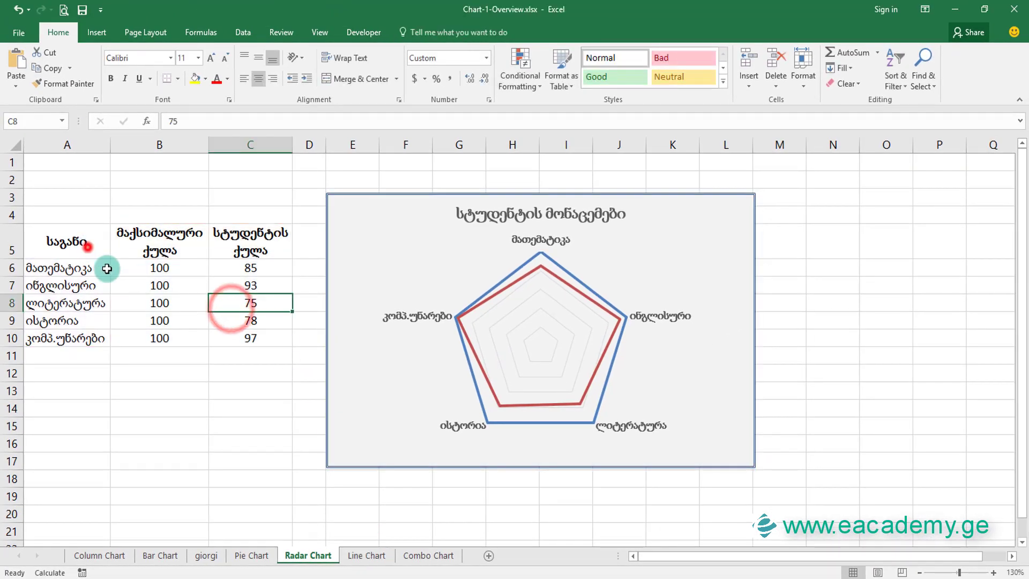
Insert a Radar with Markers chart of A5:C10 to the right, then open Line Chart.
drag(86, 242, 241, 337)
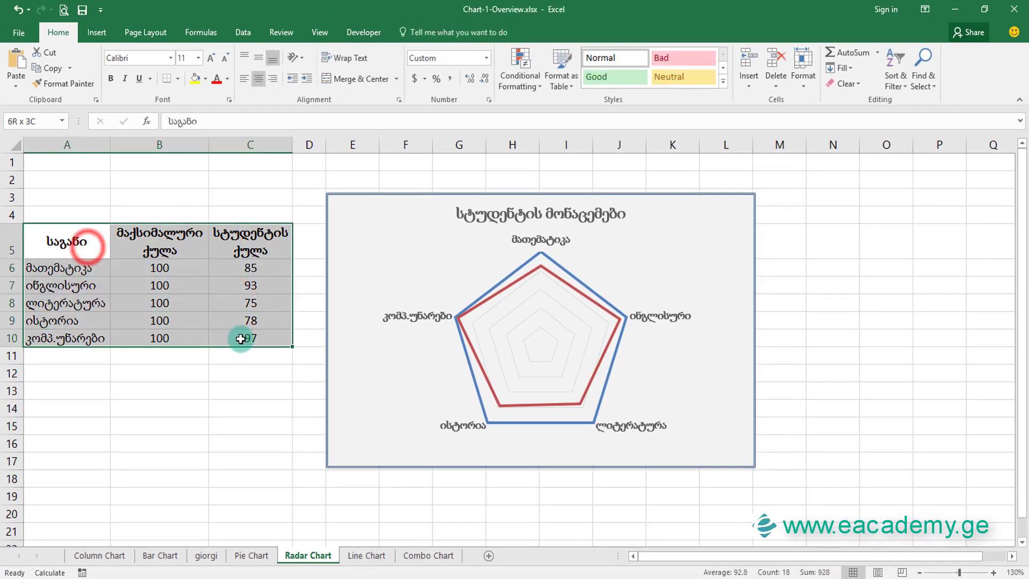
click(103, 32)
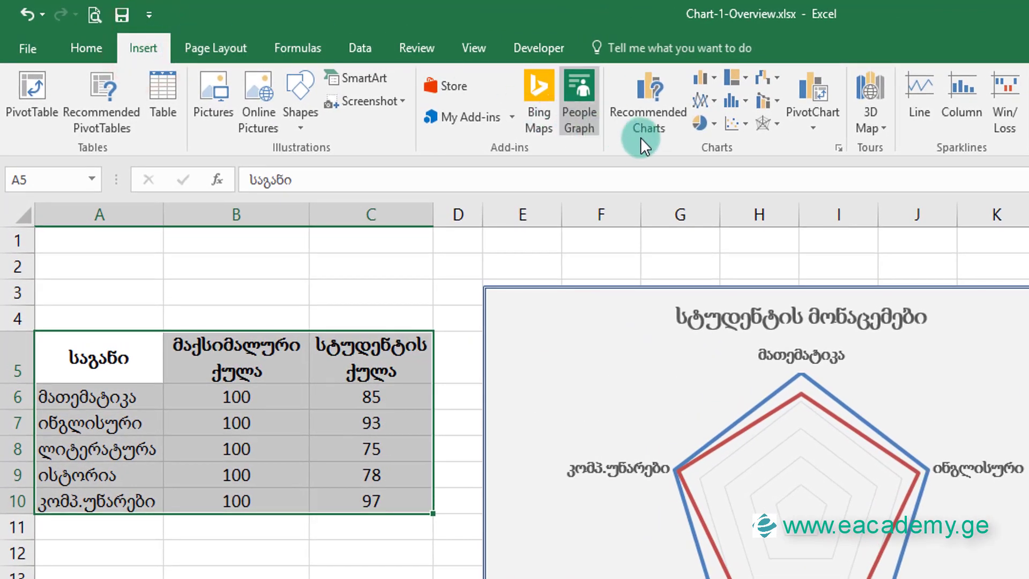
click(770, 122)
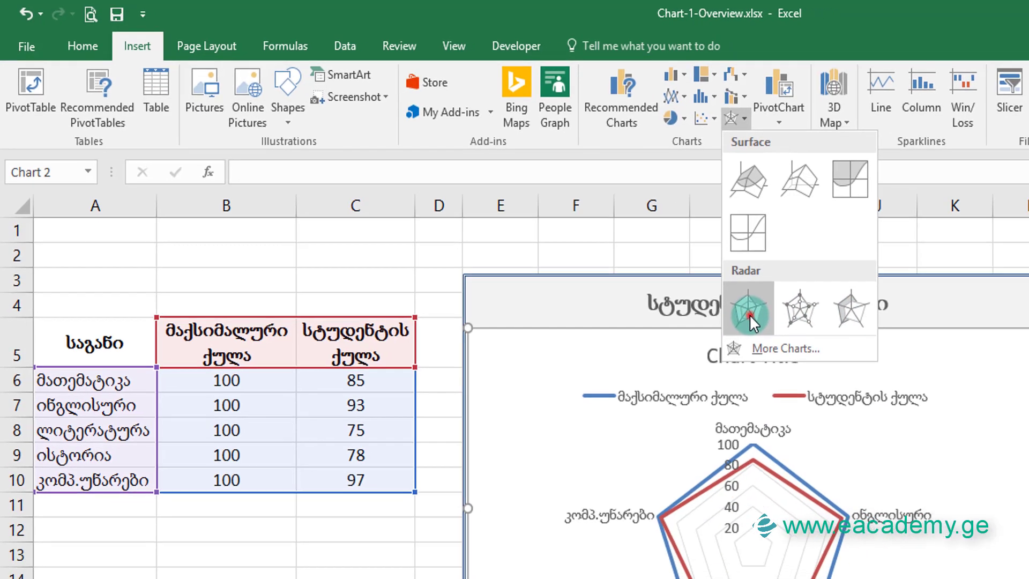
click(787, 327)
drag(449, 269, 672, 244)
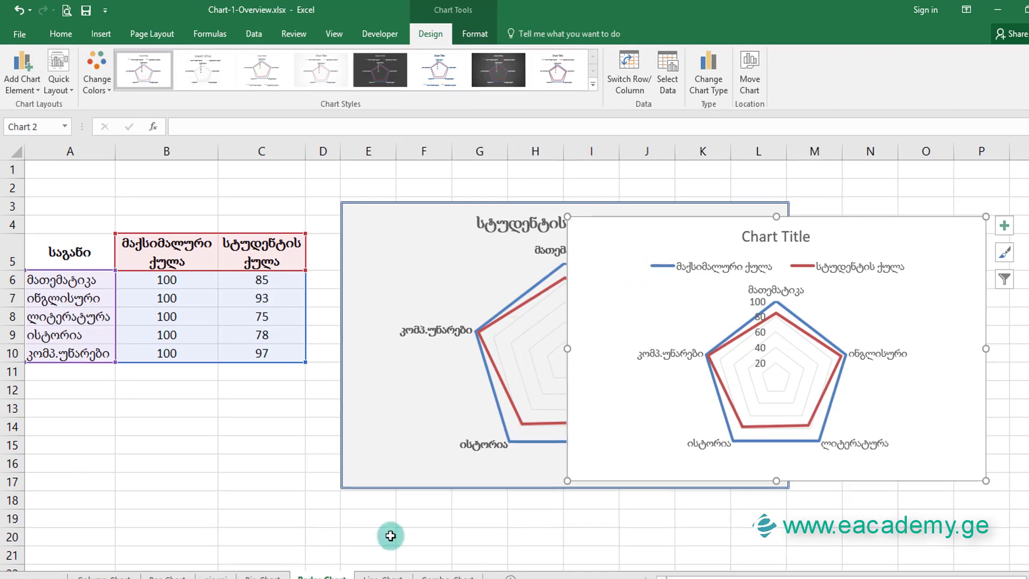
click(369, 556)
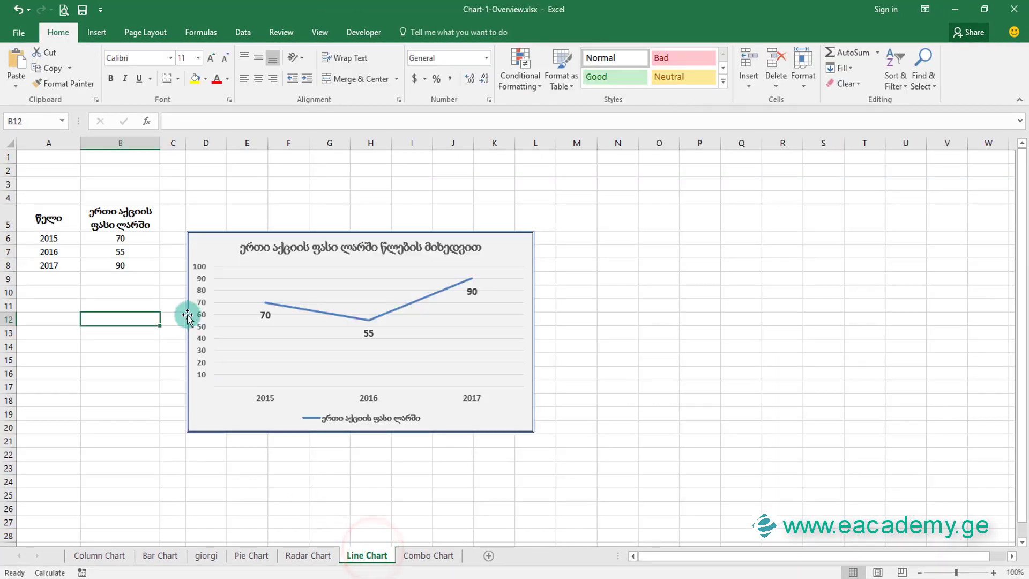
Select the year and price data A5:B8 and move the line chart up and to the right.
mouse_move(51, 221)
mouse_down()
mouse_move(95, 232)
mouse_move(118, 265)
mouse_up()
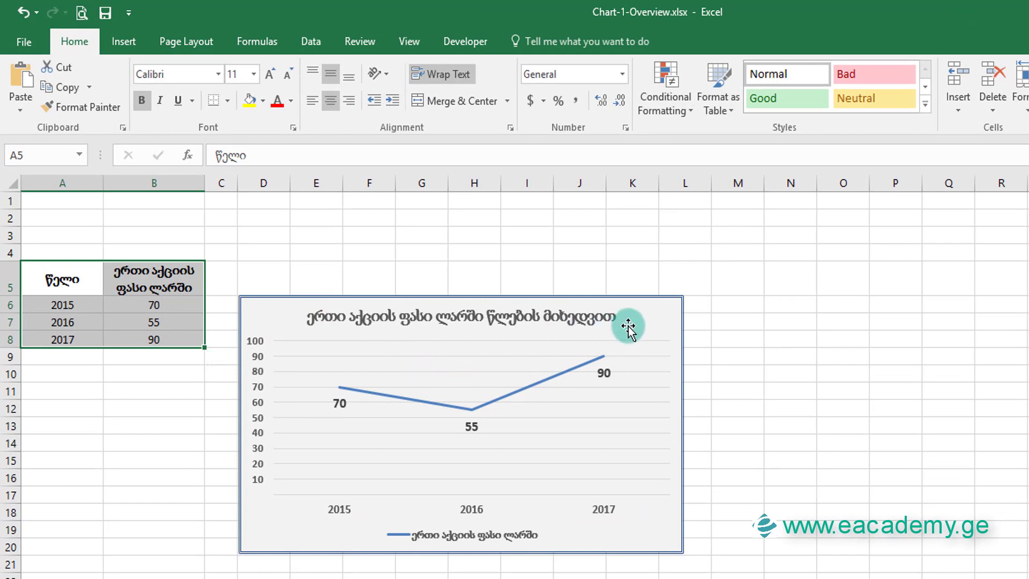
click(627, 327)
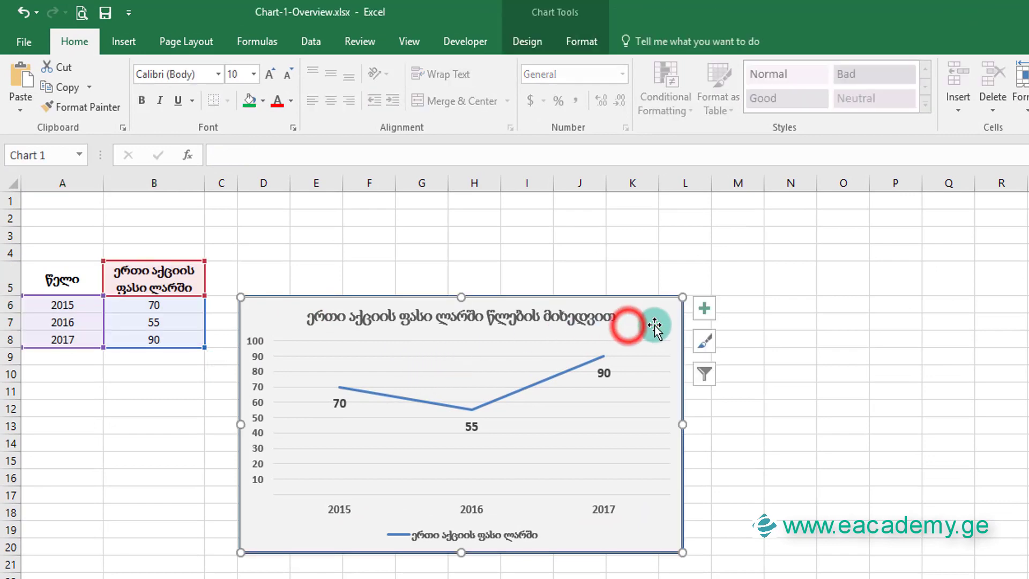
drag(654, 325, 758, 244)
Apply the fourth chart style to the share-price line chart, then go to the Combo Chart sheet.
click(580, 41)
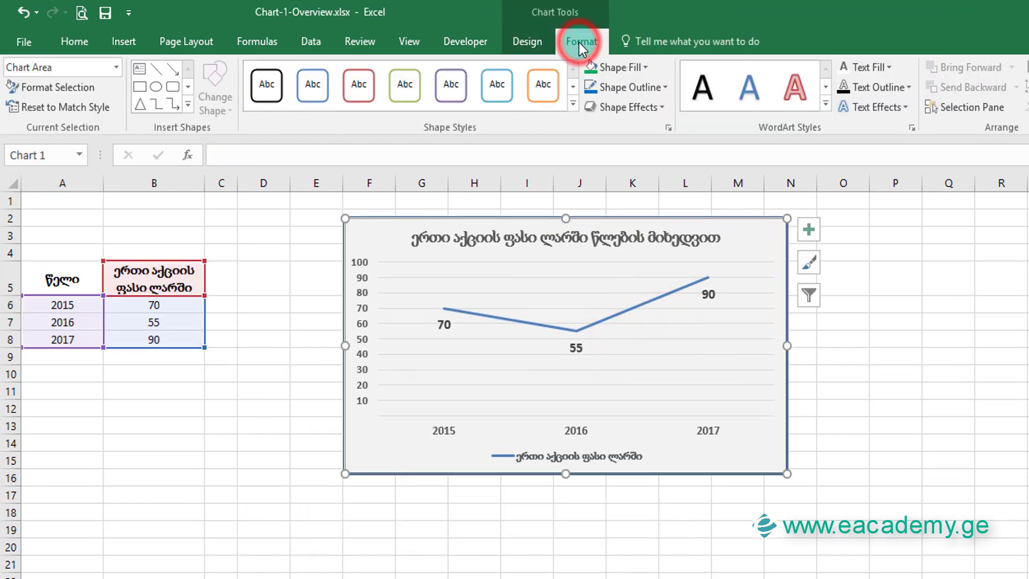
click(534, 42)
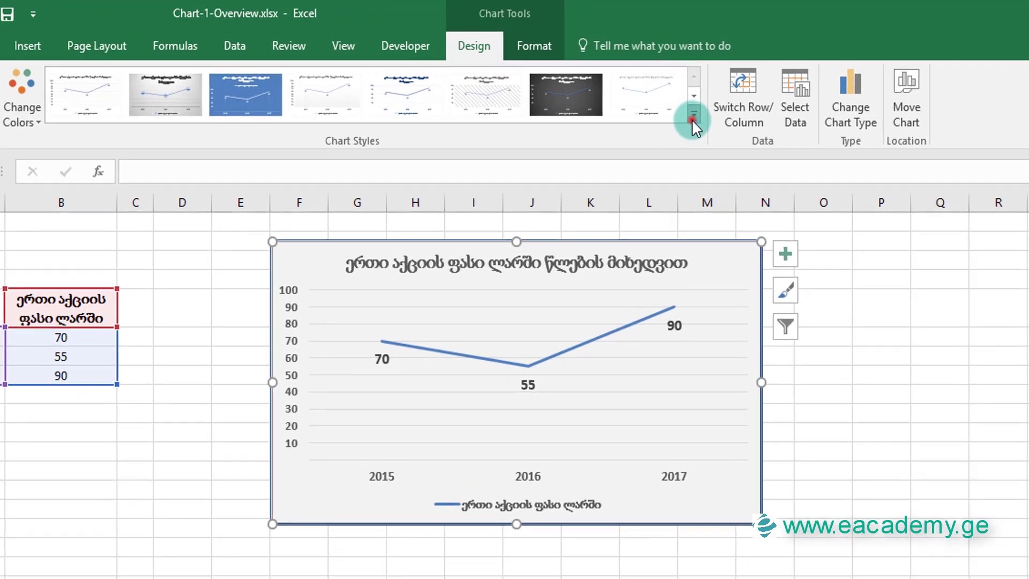
click(692, 118)
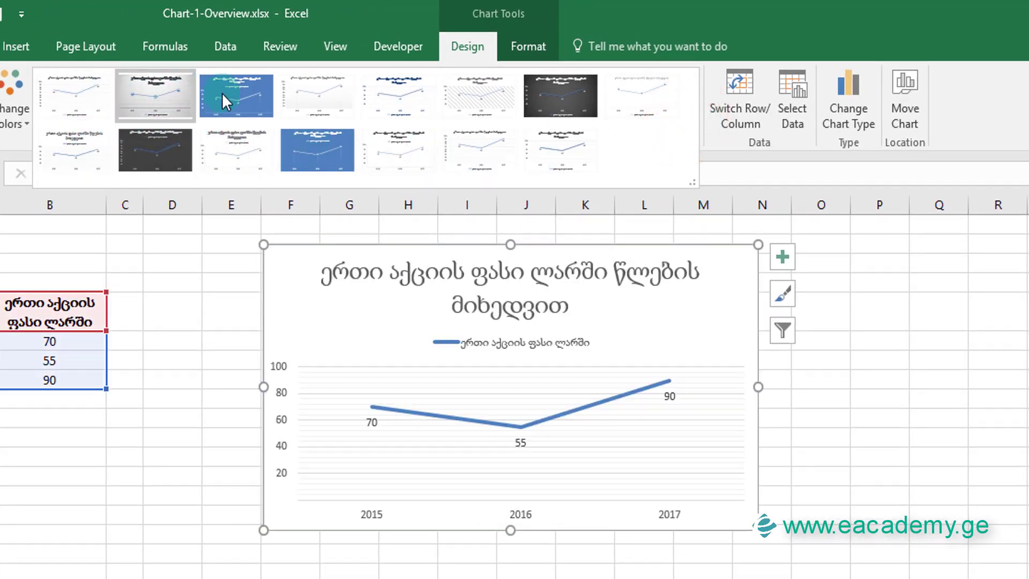
click(353, 96)
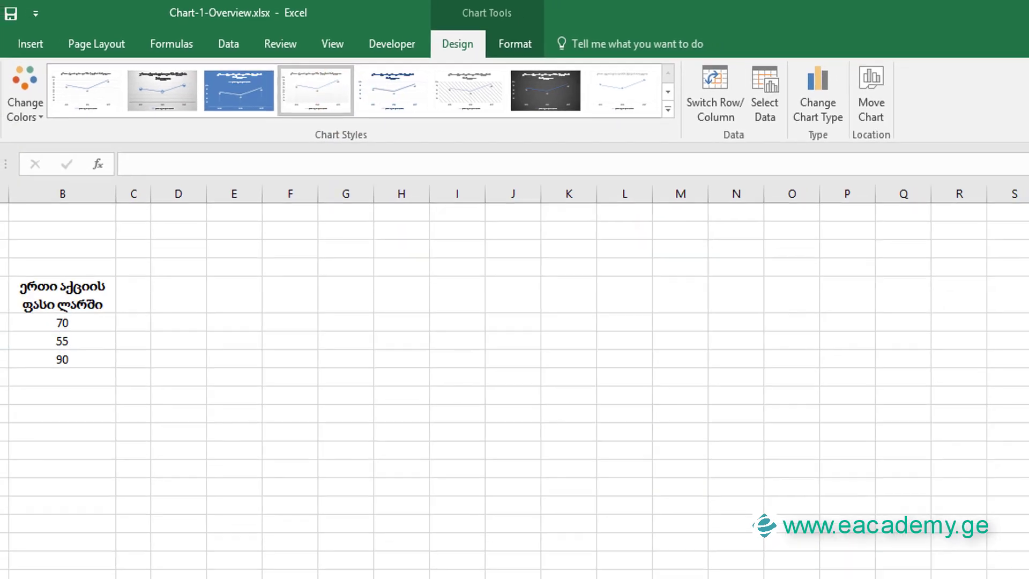
click(427, 555)
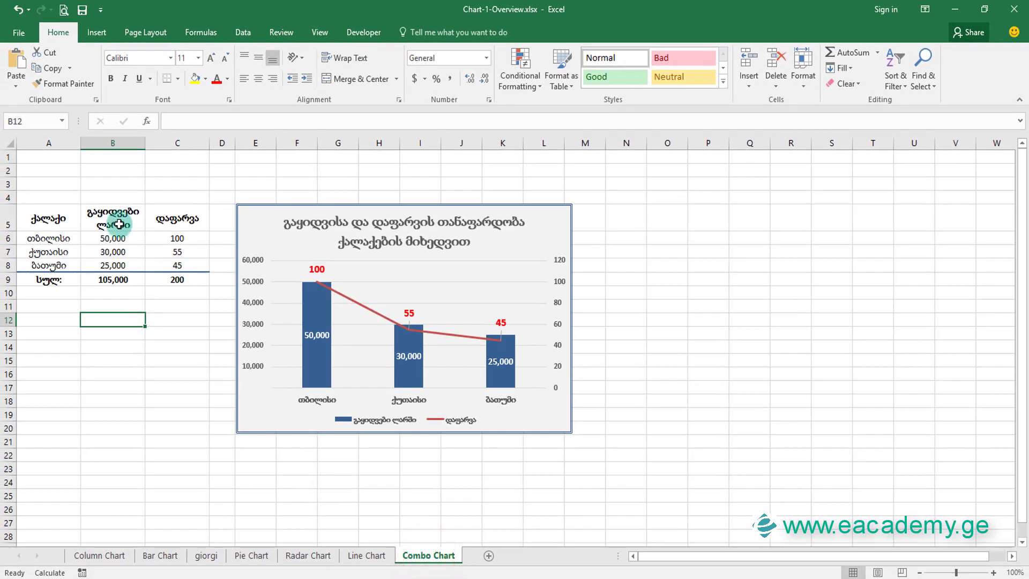
Move the existing combo chart up-right, then insert a 2-D clustered column chart of city table A5:C8.
drag(538, 222, 600, 201)
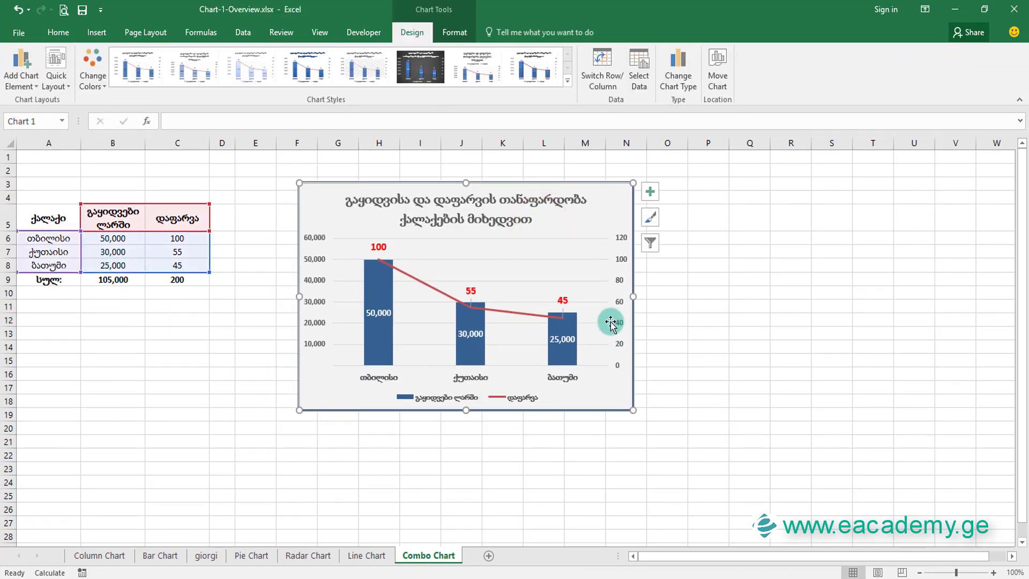
drag(113, 238, 113, 266)
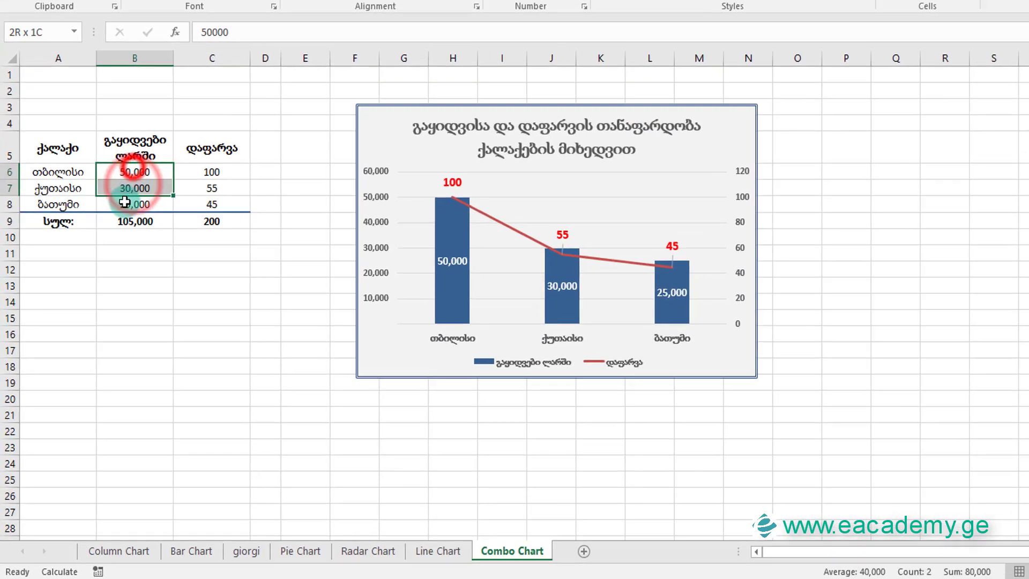
drag(80, 105, 236, 168)
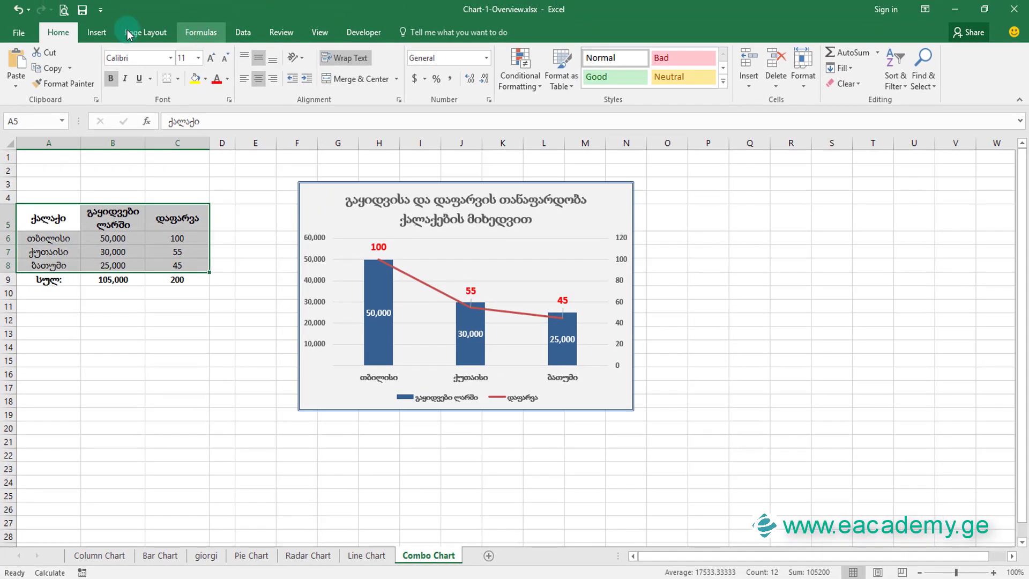
click(96, 30)
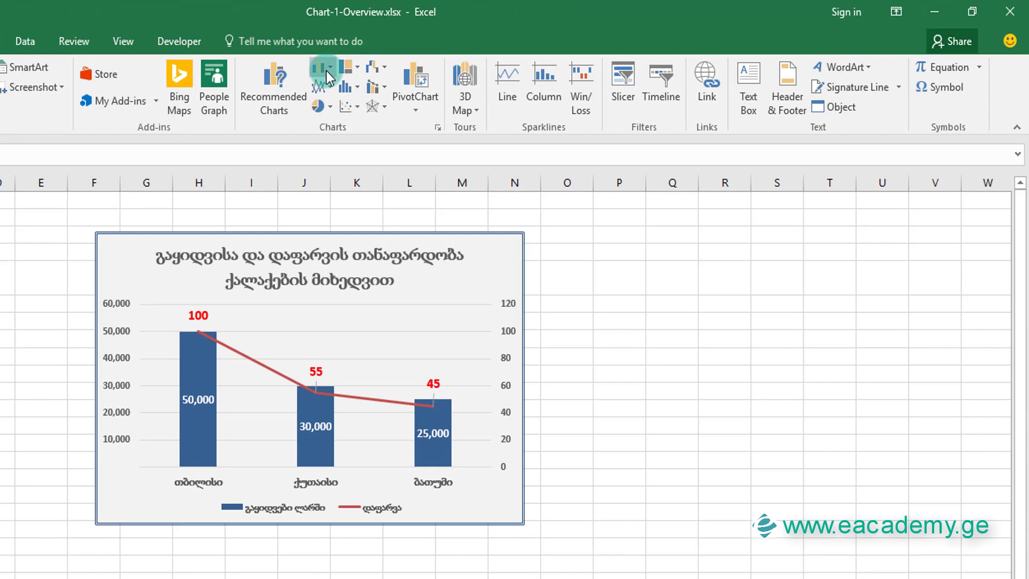
click(438, 56)
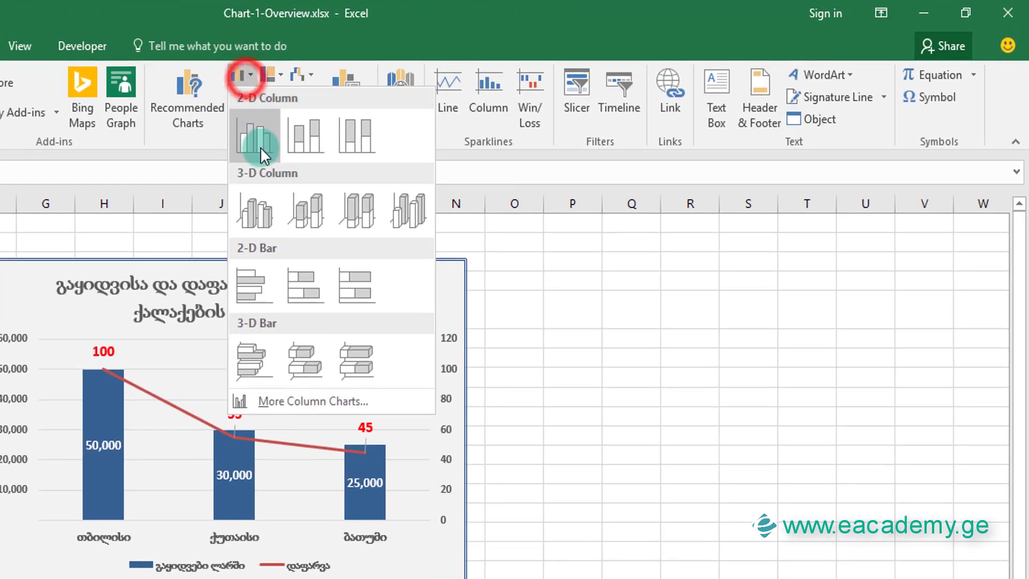
click(445, 94)
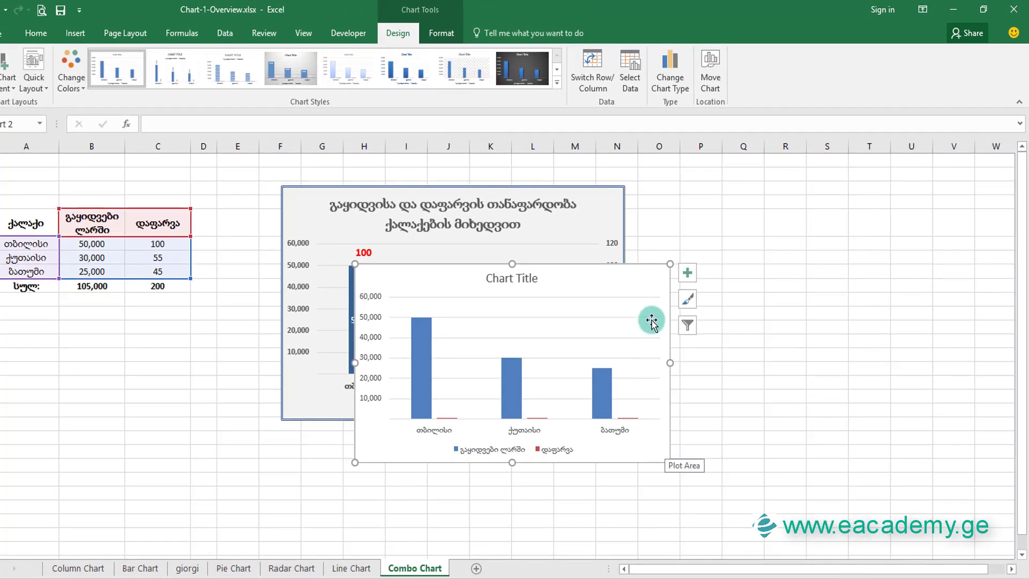
Move the new chart right and make it a column-line combo with the line on a secondary axis, then make it taller.
drag(640, 283, 918, 209)
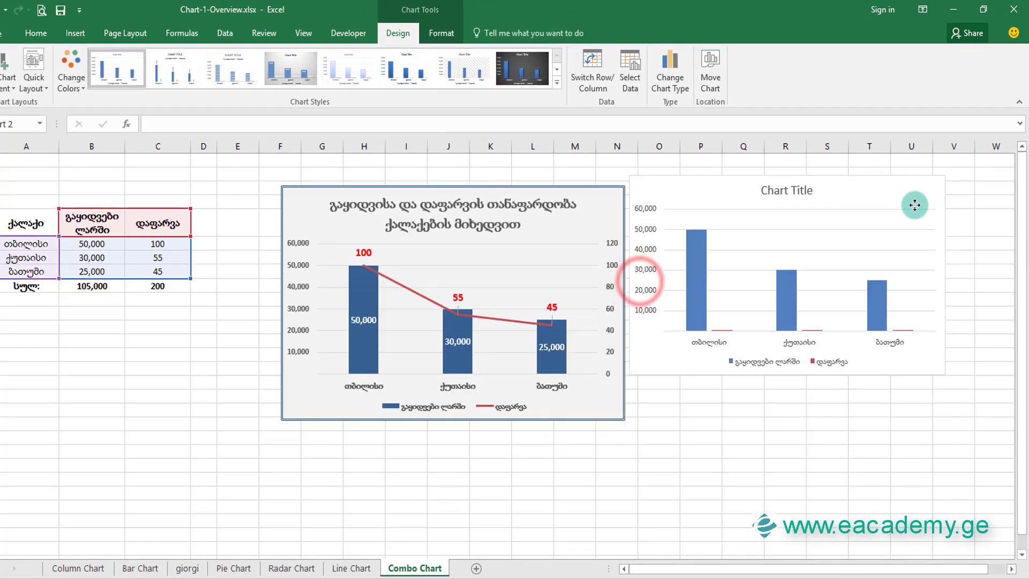
click(670, 81)
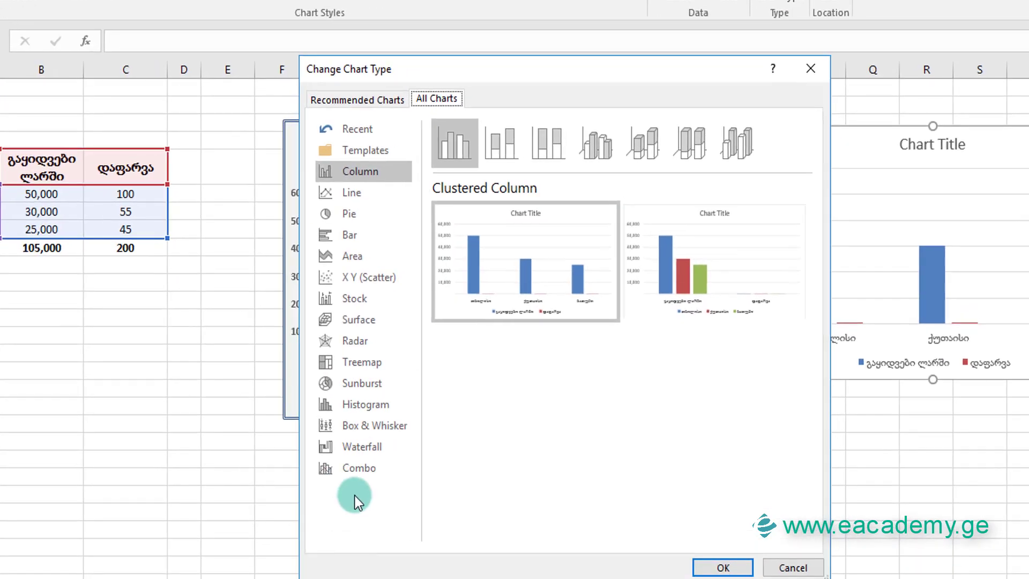
click(358, 468)
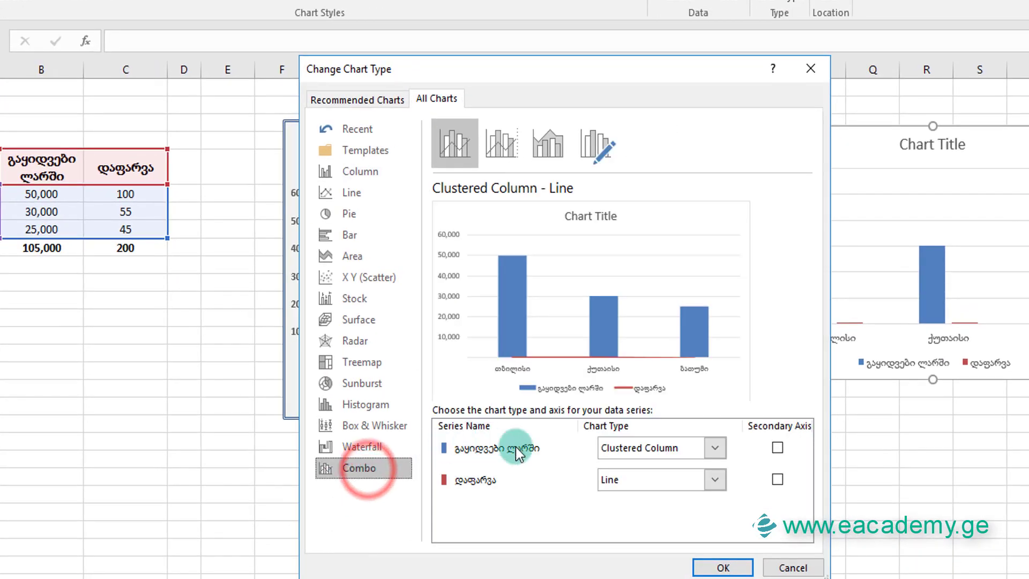
click(777, 478)
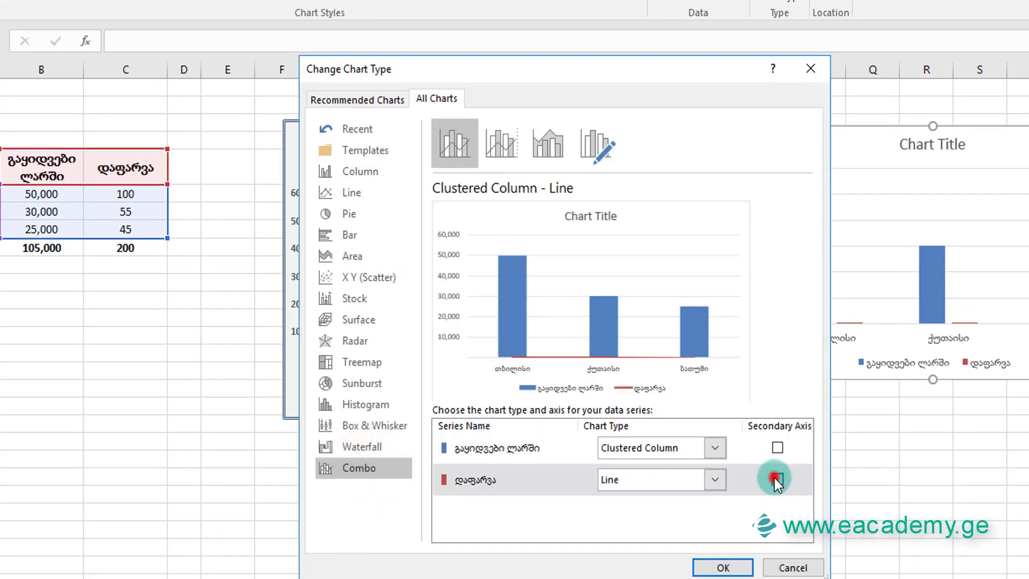
click(723, 567)
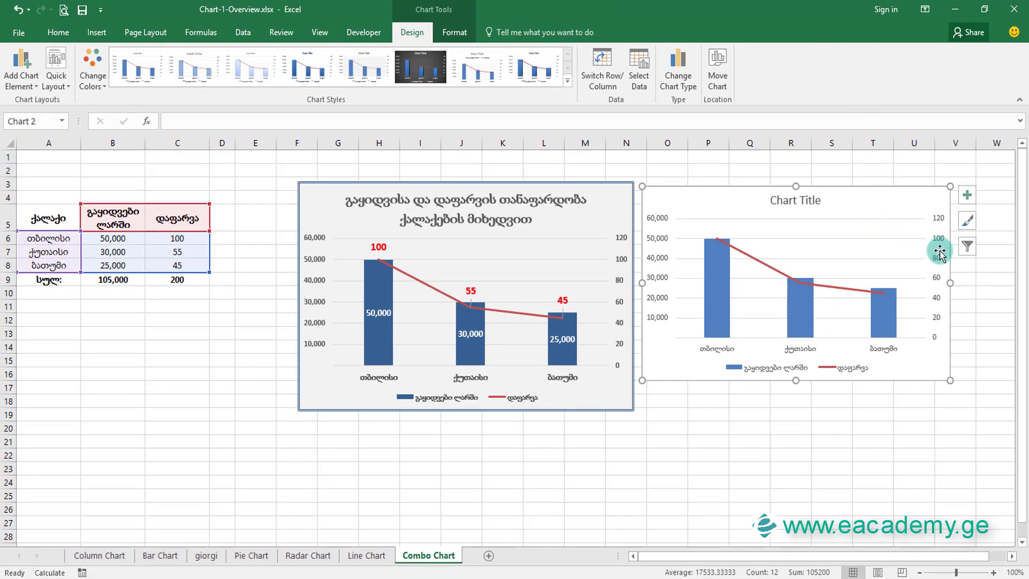
drag(796, 381, 796, 405)
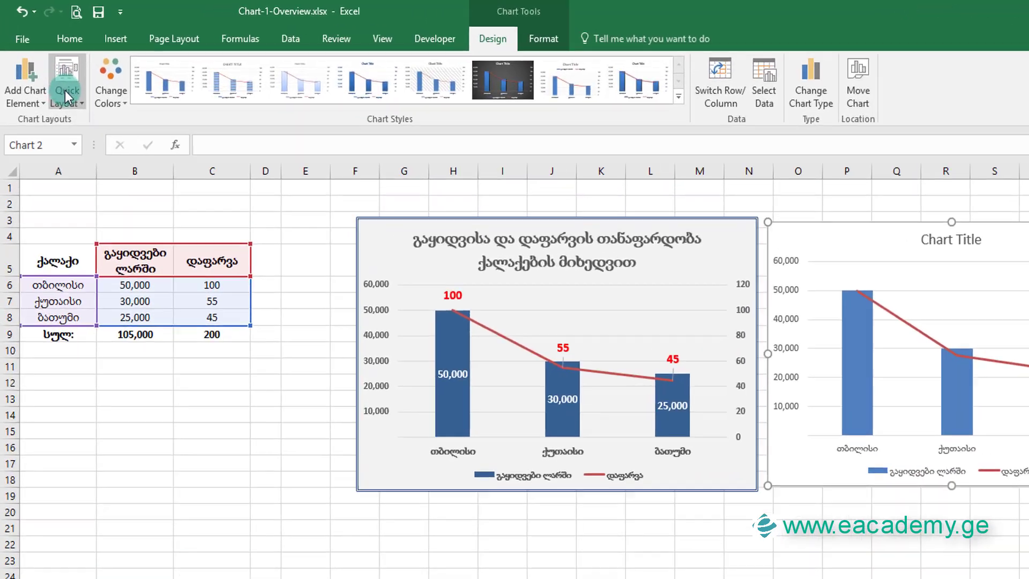
Apply a quick layout with a data table and axis title, and browse error bar, data table and title options.
click(57, 80)
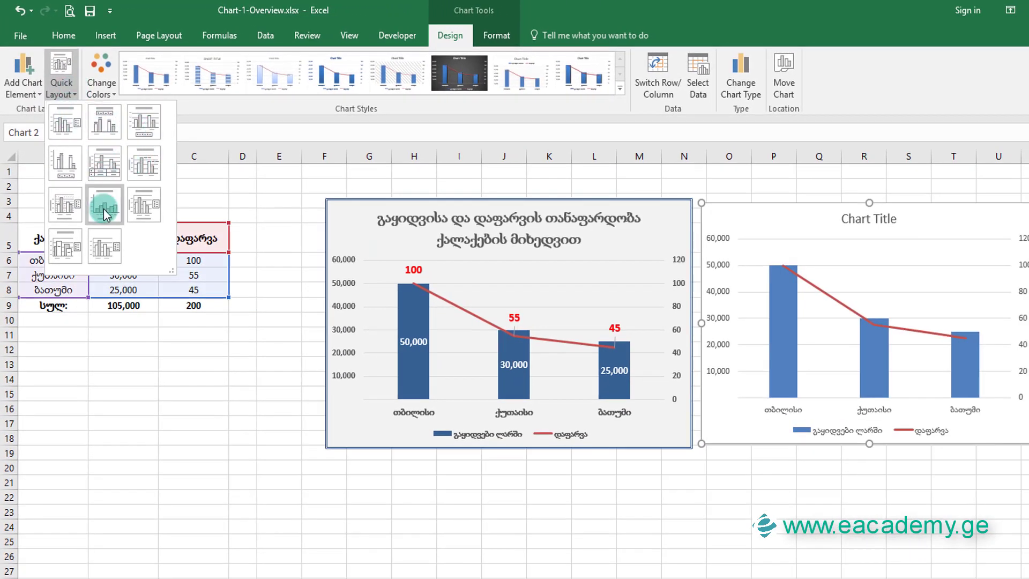
click(111, 173)
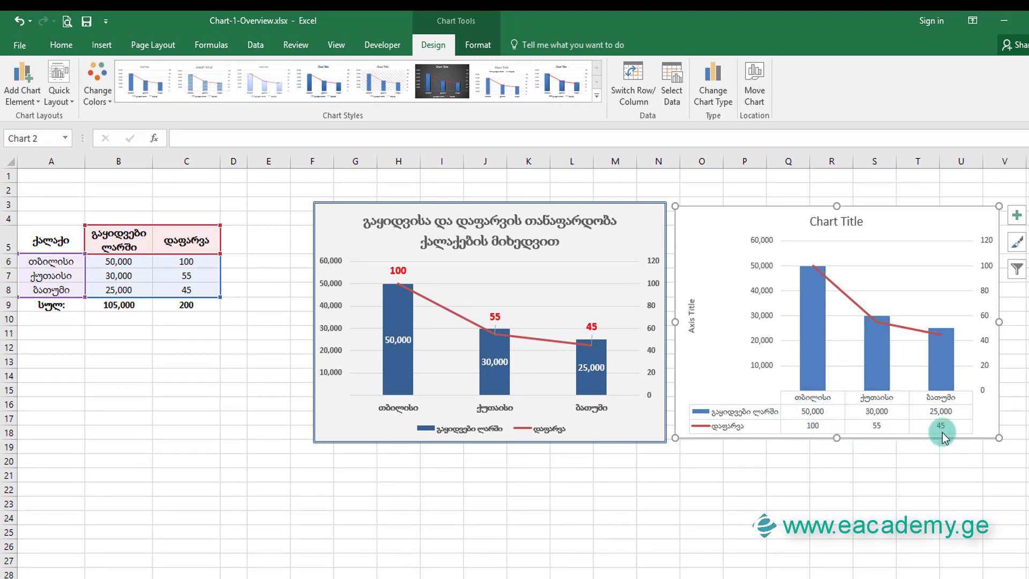
click(33, 100)
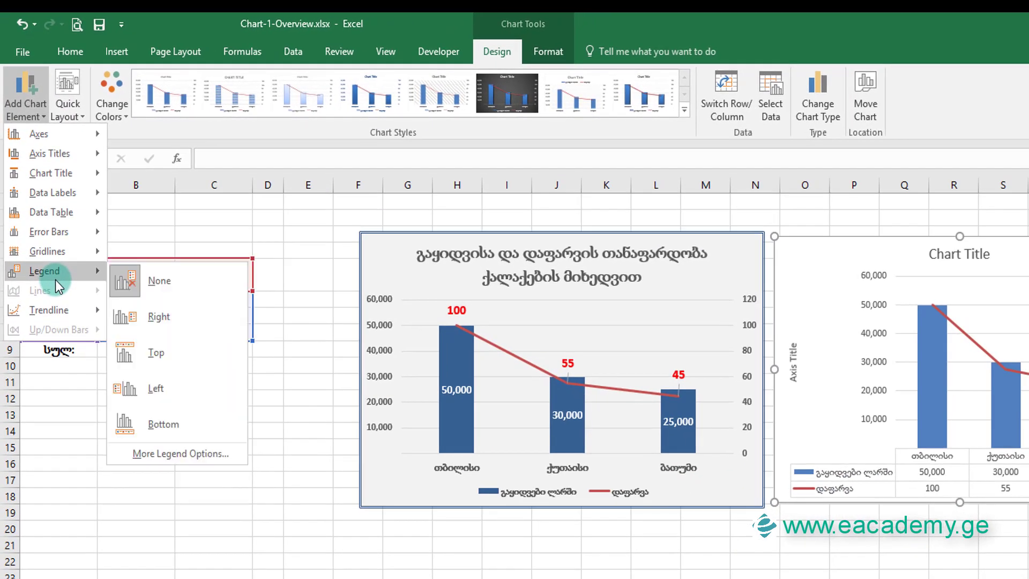
mouse_move(41, 261)
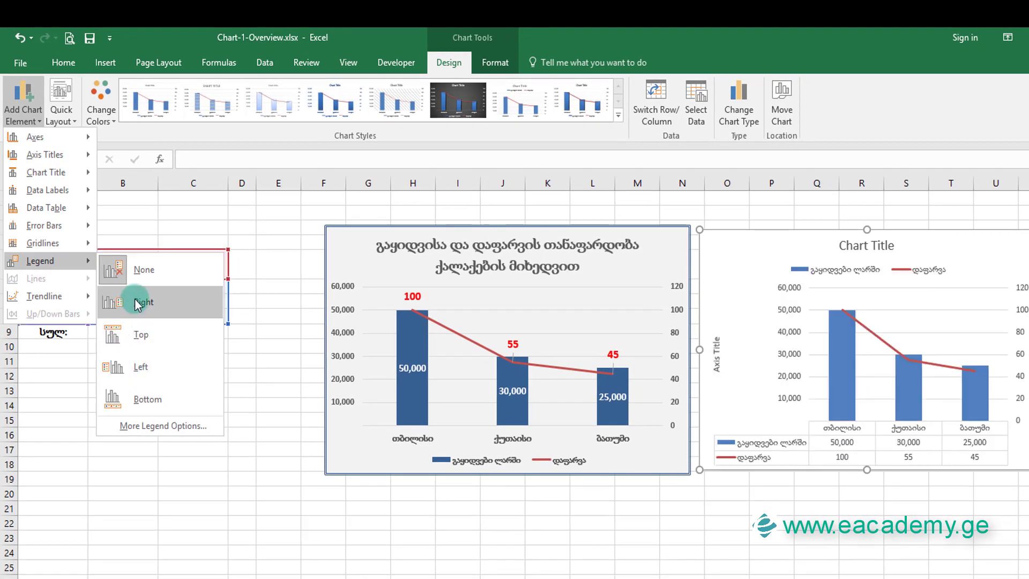
click(51, 226)
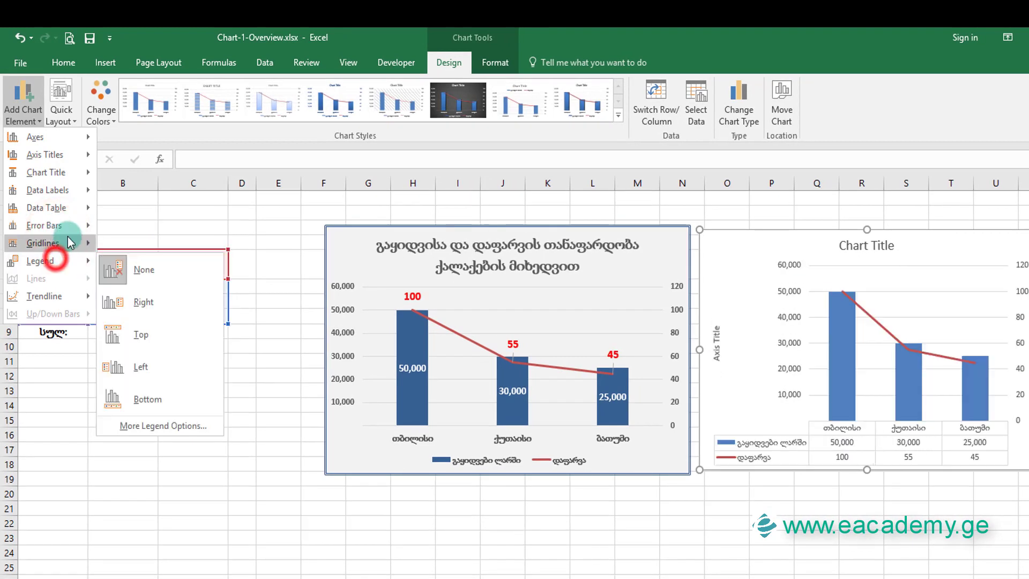
click(64, 208)
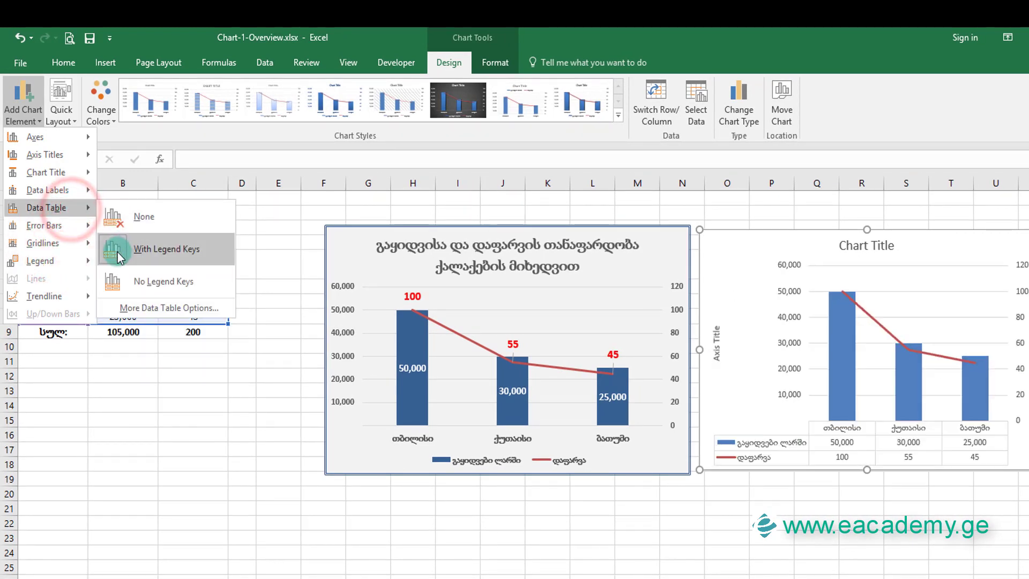
click(63, 172)
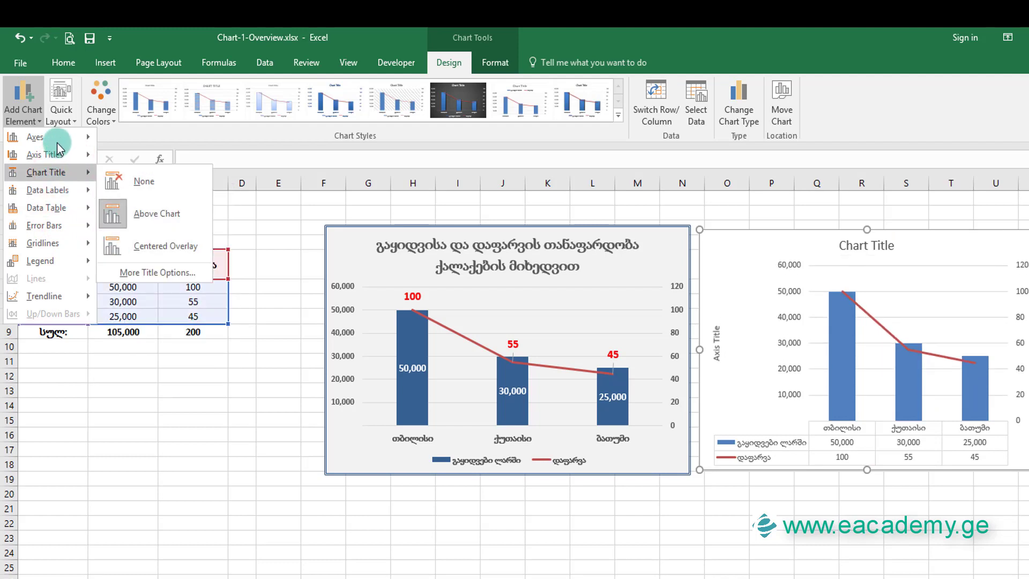
Start adding a moving-average trendline, then cancel it.
click(45, 296)
click(124, 437)
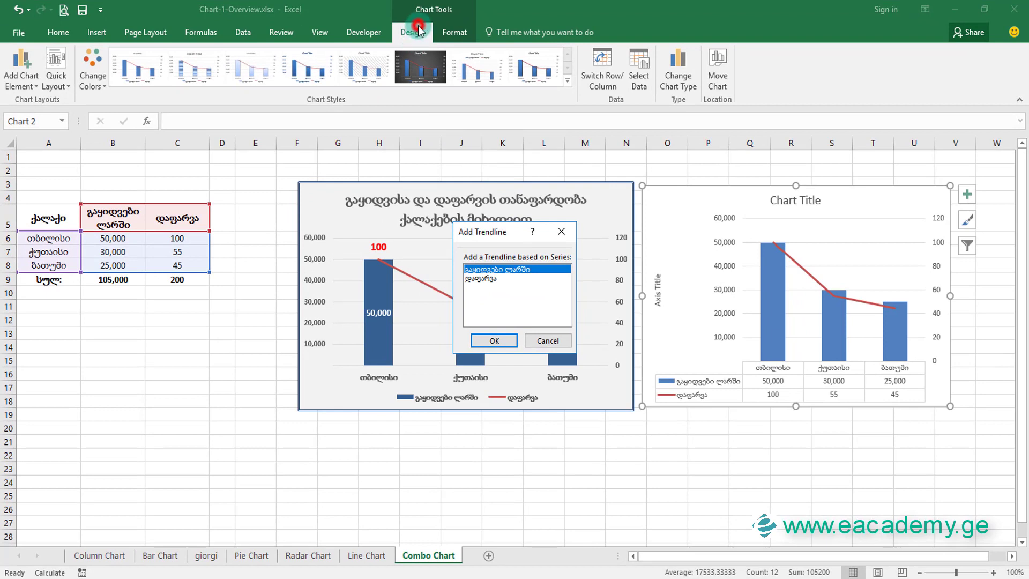
click(563, 339)
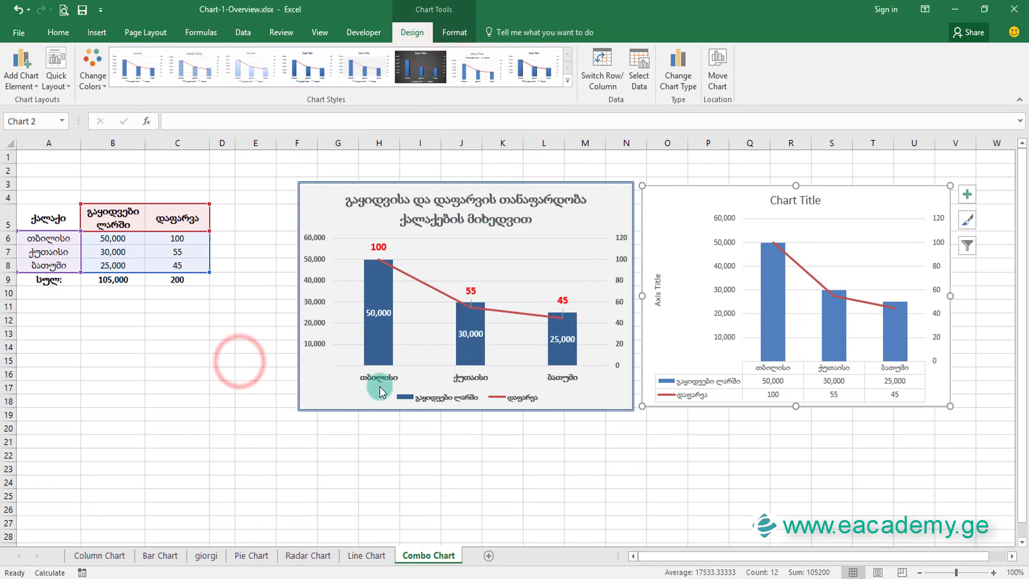
Select the left combo chart, check its Format and Design options, then open the Column Chart sheet.
click(338, 440)
click(338, 263)
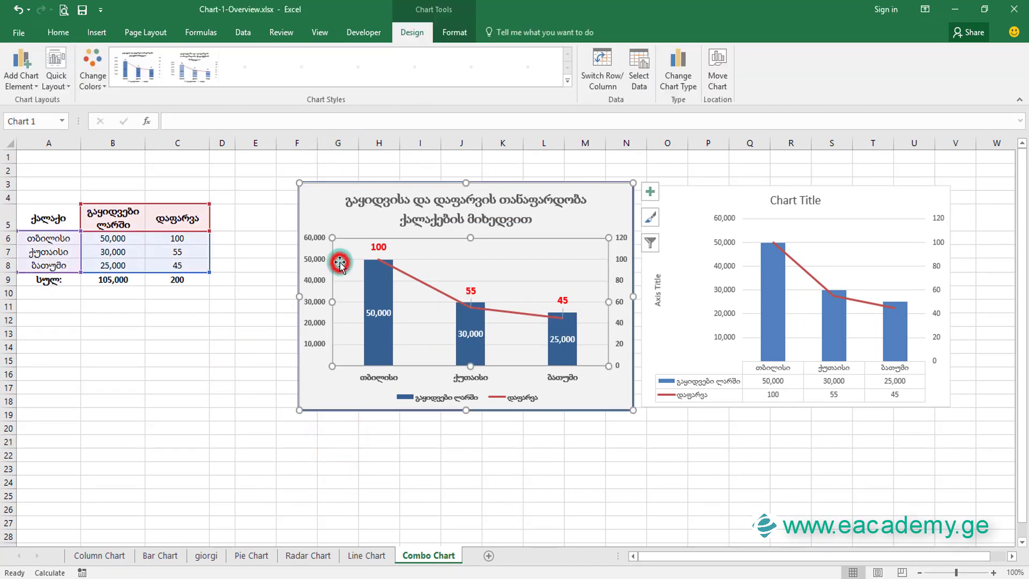
click(452, 32)
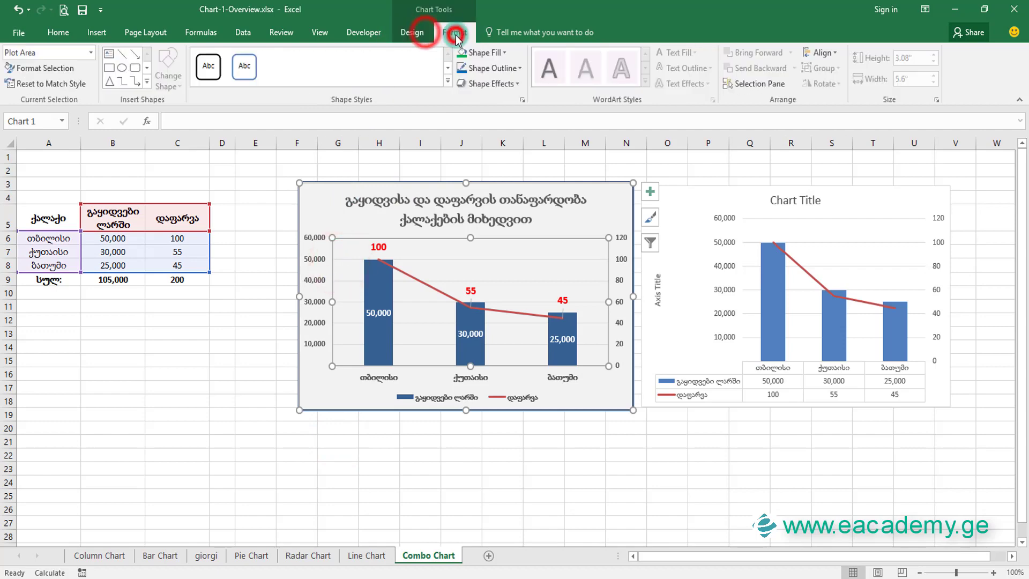
click(418, 33)
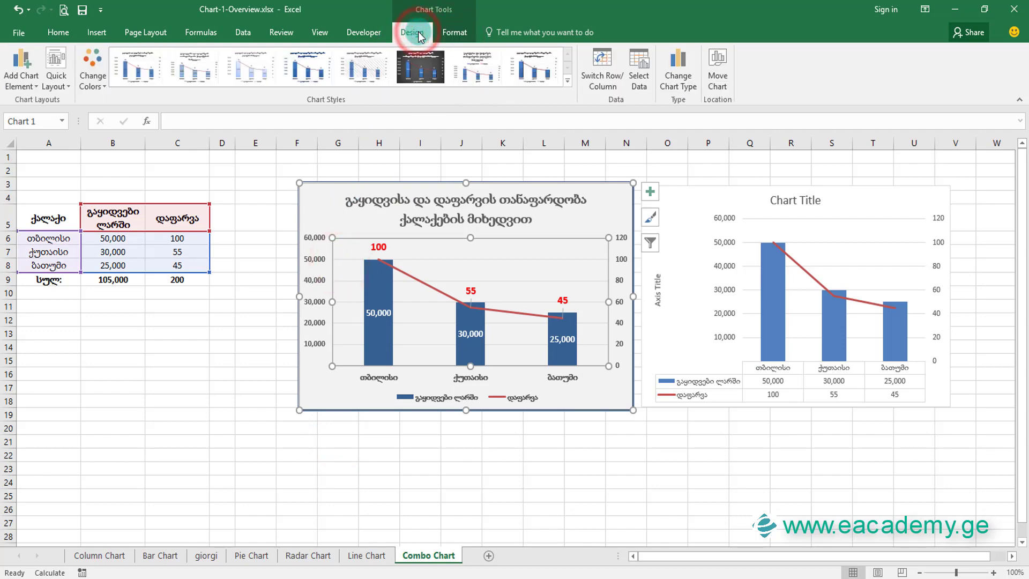
click(115, 557)
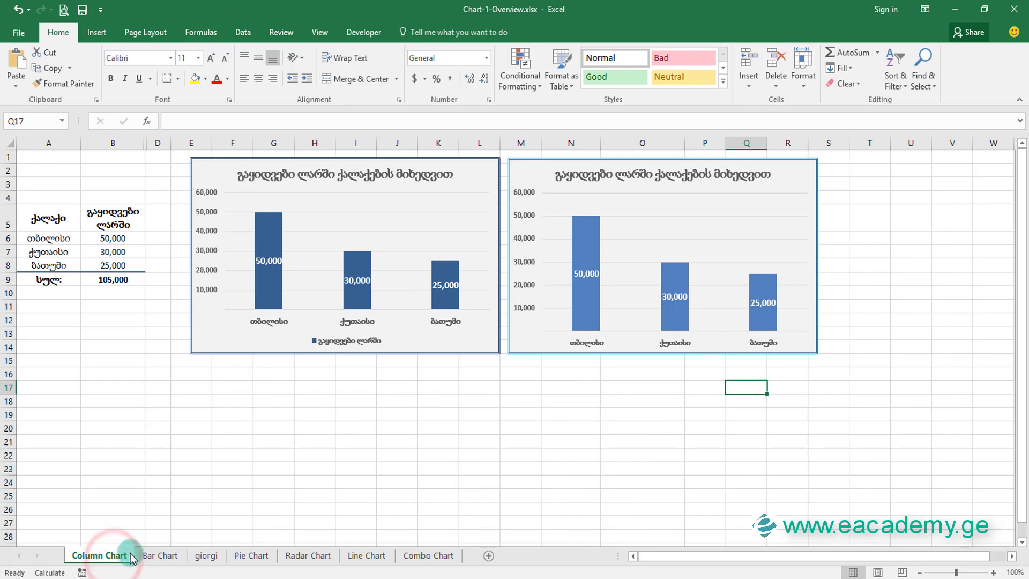
Swap rows and columns on the left column chart, then swap back so cities stay on the axis.
click(161, 557)
click(122, 560)
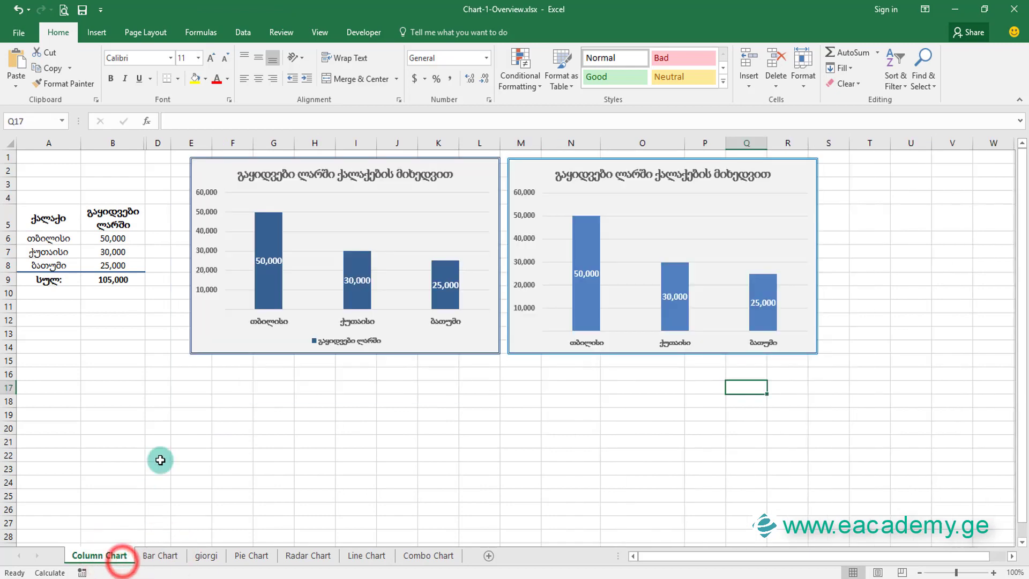
click(209, 346)
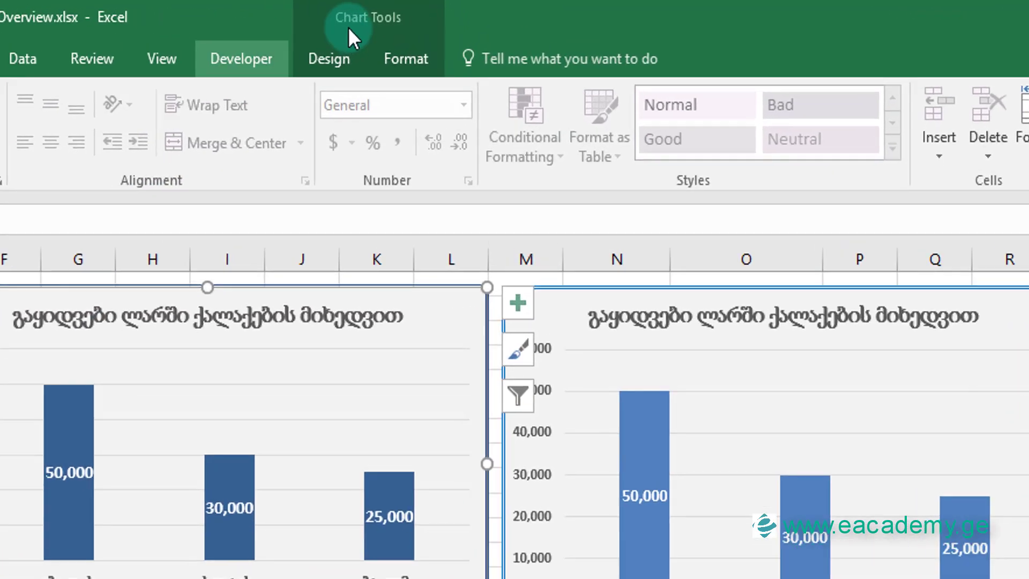
click(454, 32)
click(417, 30)
click(683, 115)
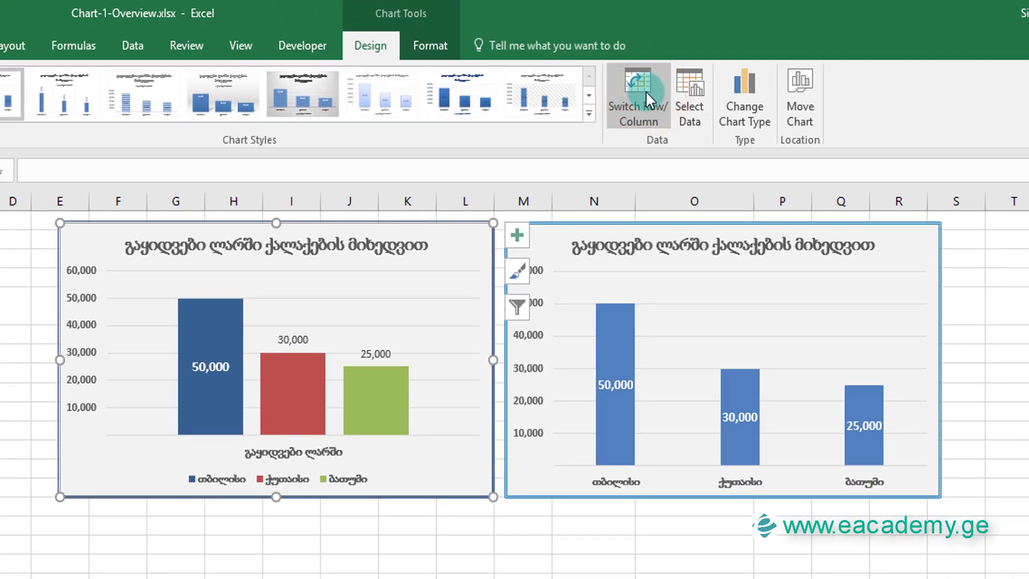
click(646, 91)
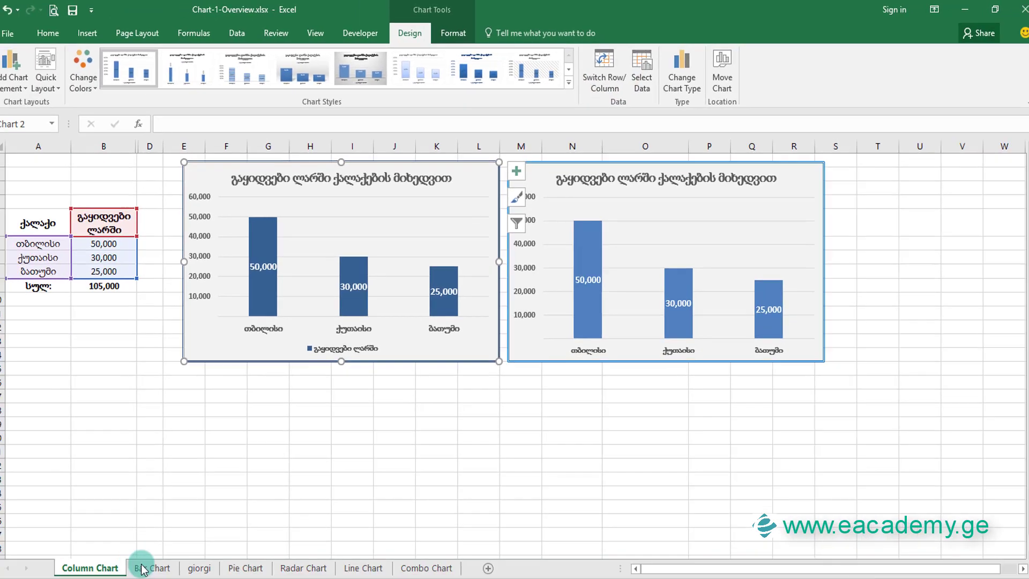
Cycle through the Bar Chart, Pie Chart and Line Chart sheets, ending on the Radar Chart sheet.
click(144, 568)
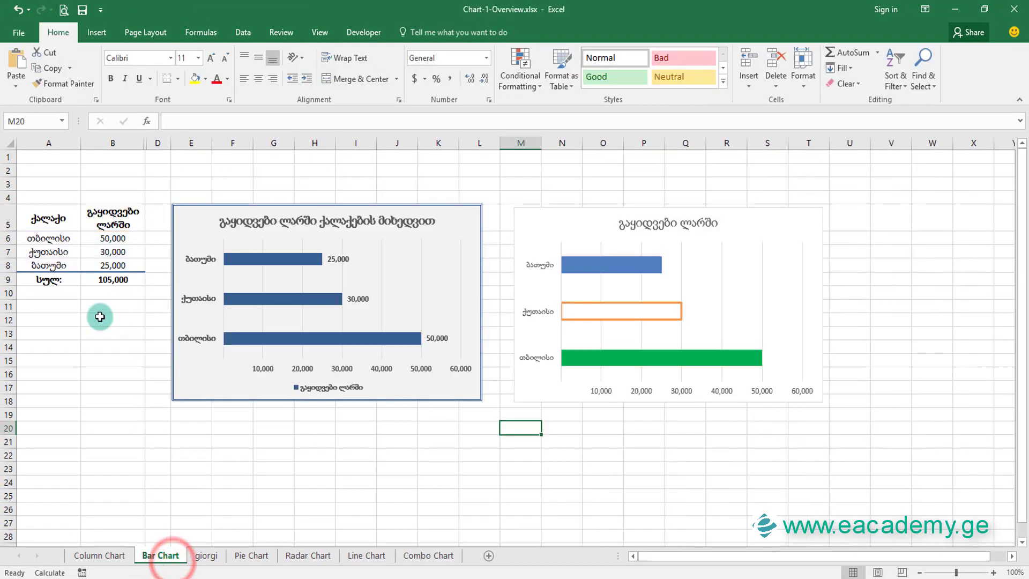
click(211, 560)
click(252, 558)
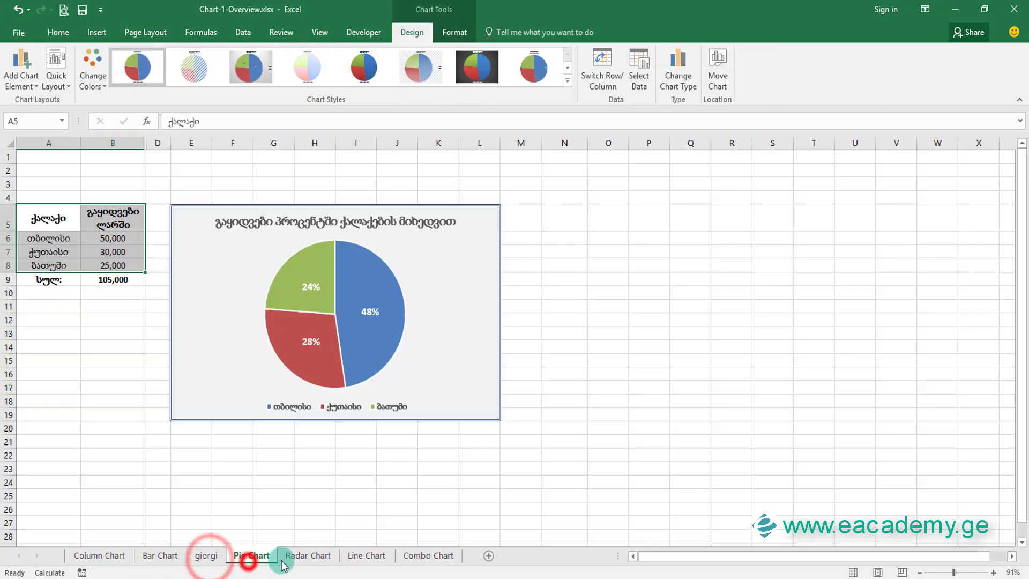
click(309, 558)
click(366, 555)
click(308, 555)
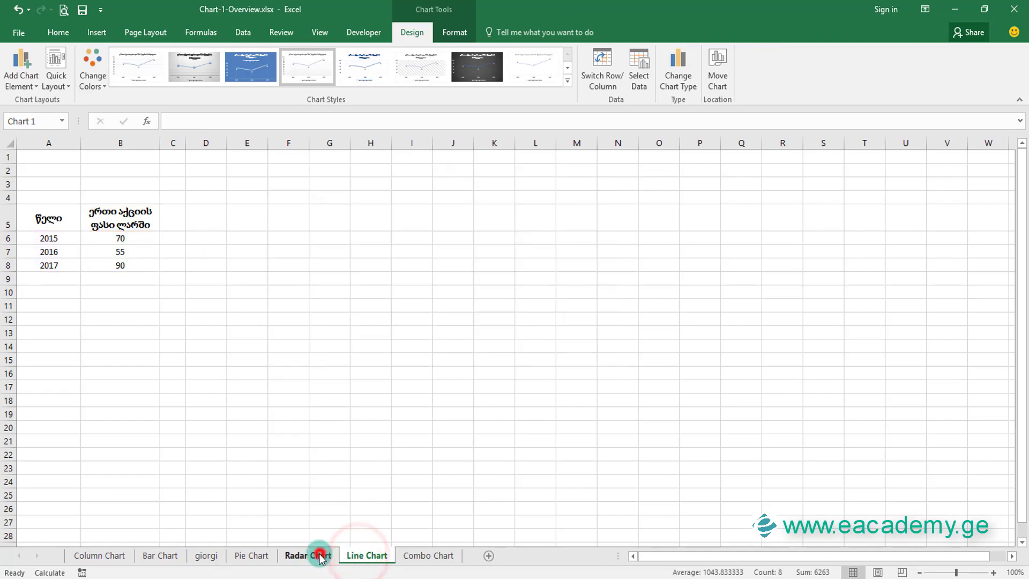
Insert a clustered column chart of the A5:C10 subject scores, grouping bars by maximum versus student score.
drag(70, 238, 253, 334)
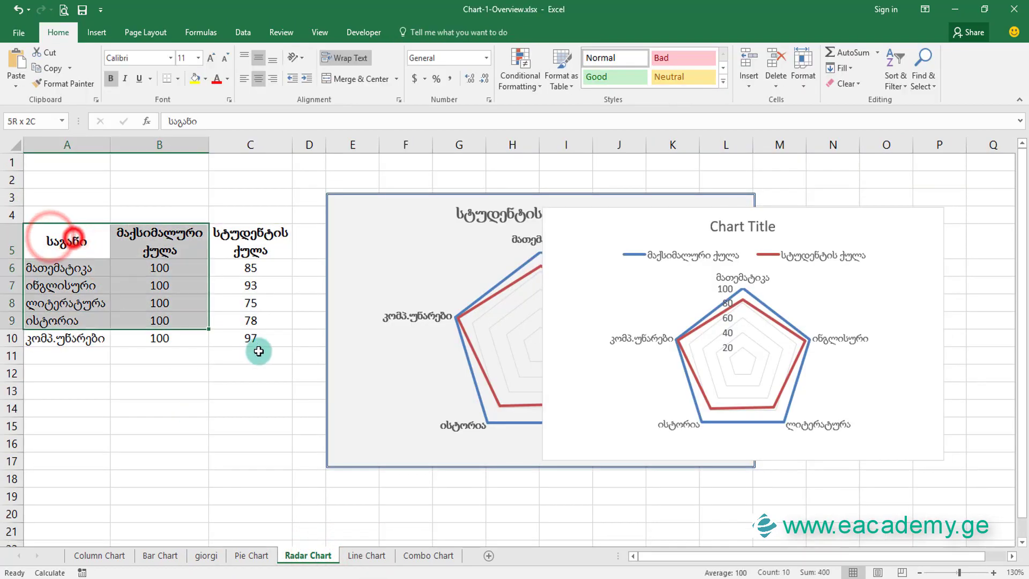
click(96, 33)
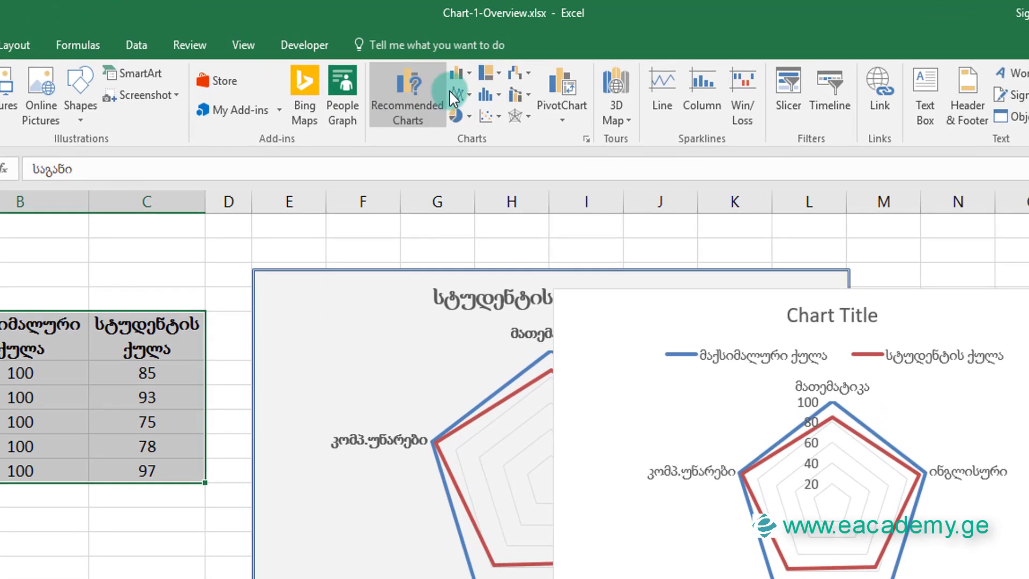
click(466, 61)
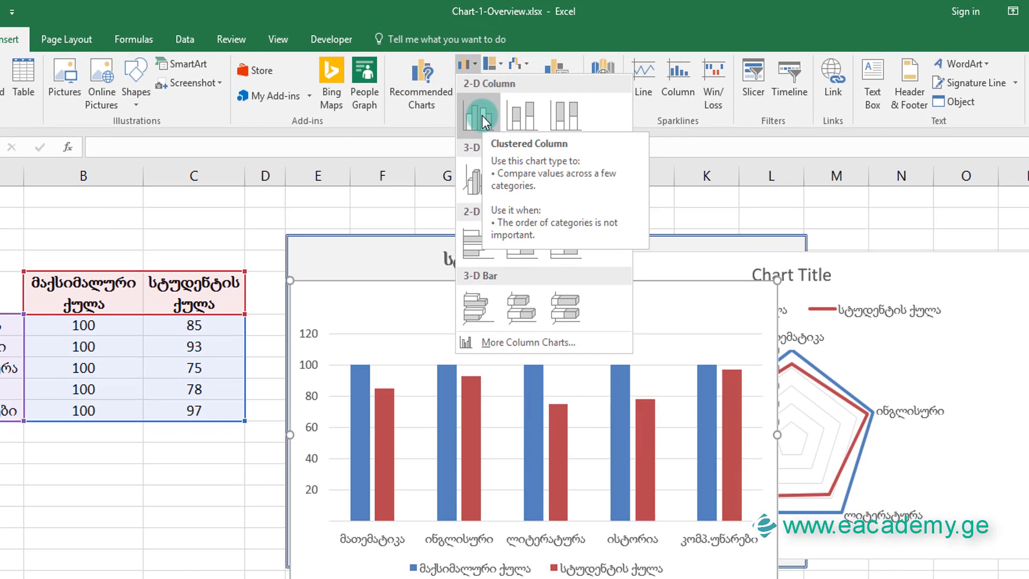
click(480, 118)
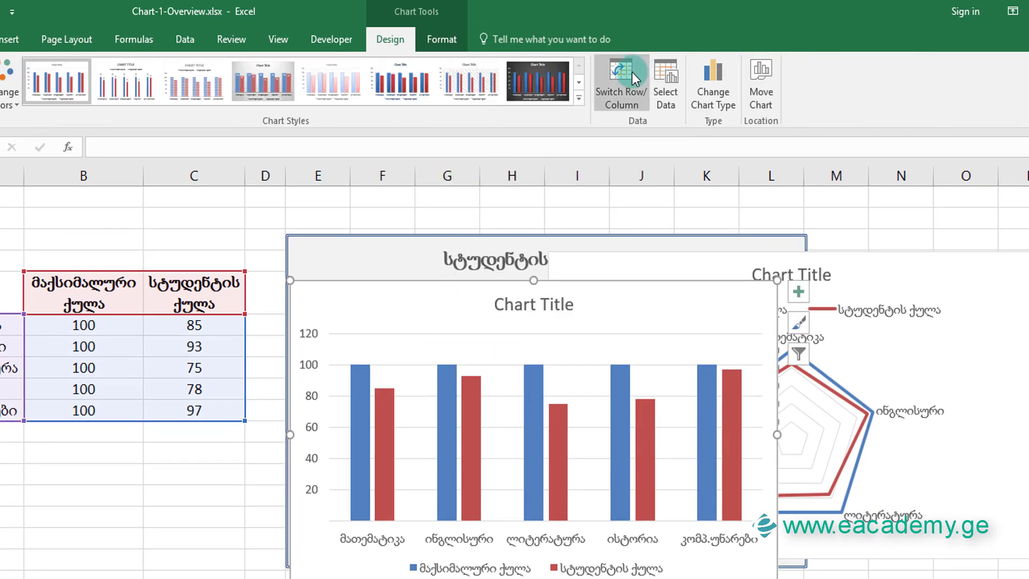
click(336, 553)
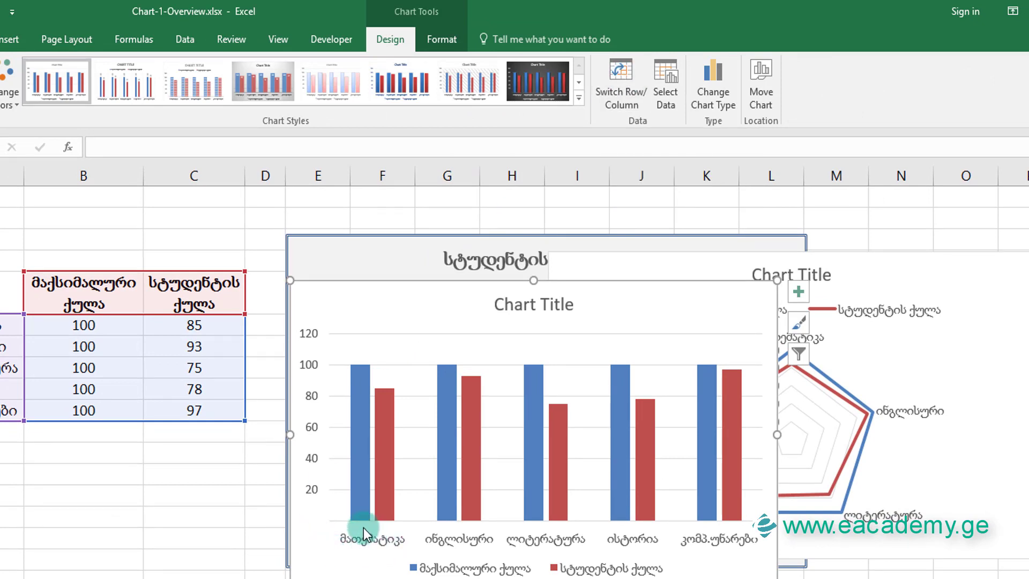
click(632, 107)
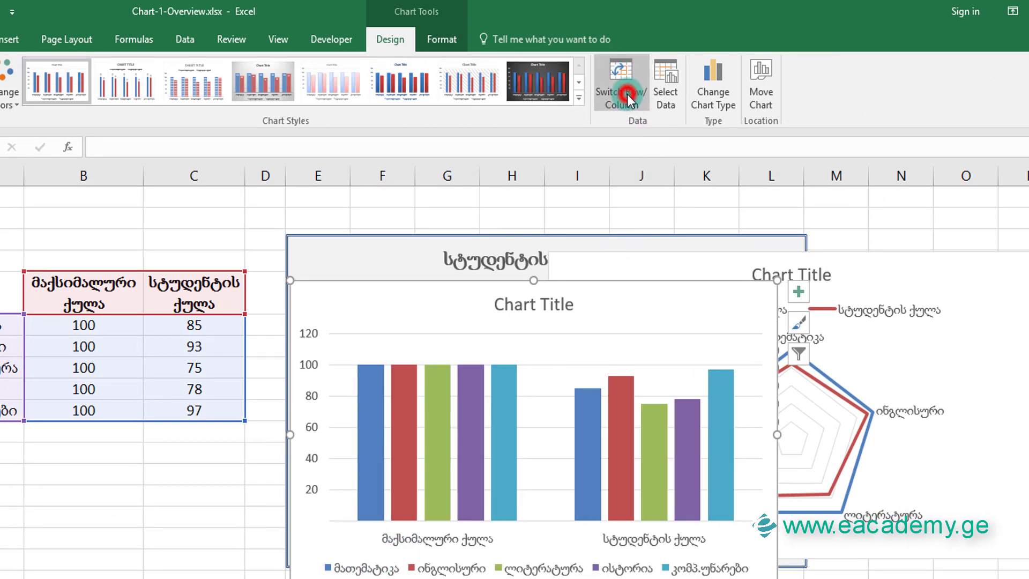